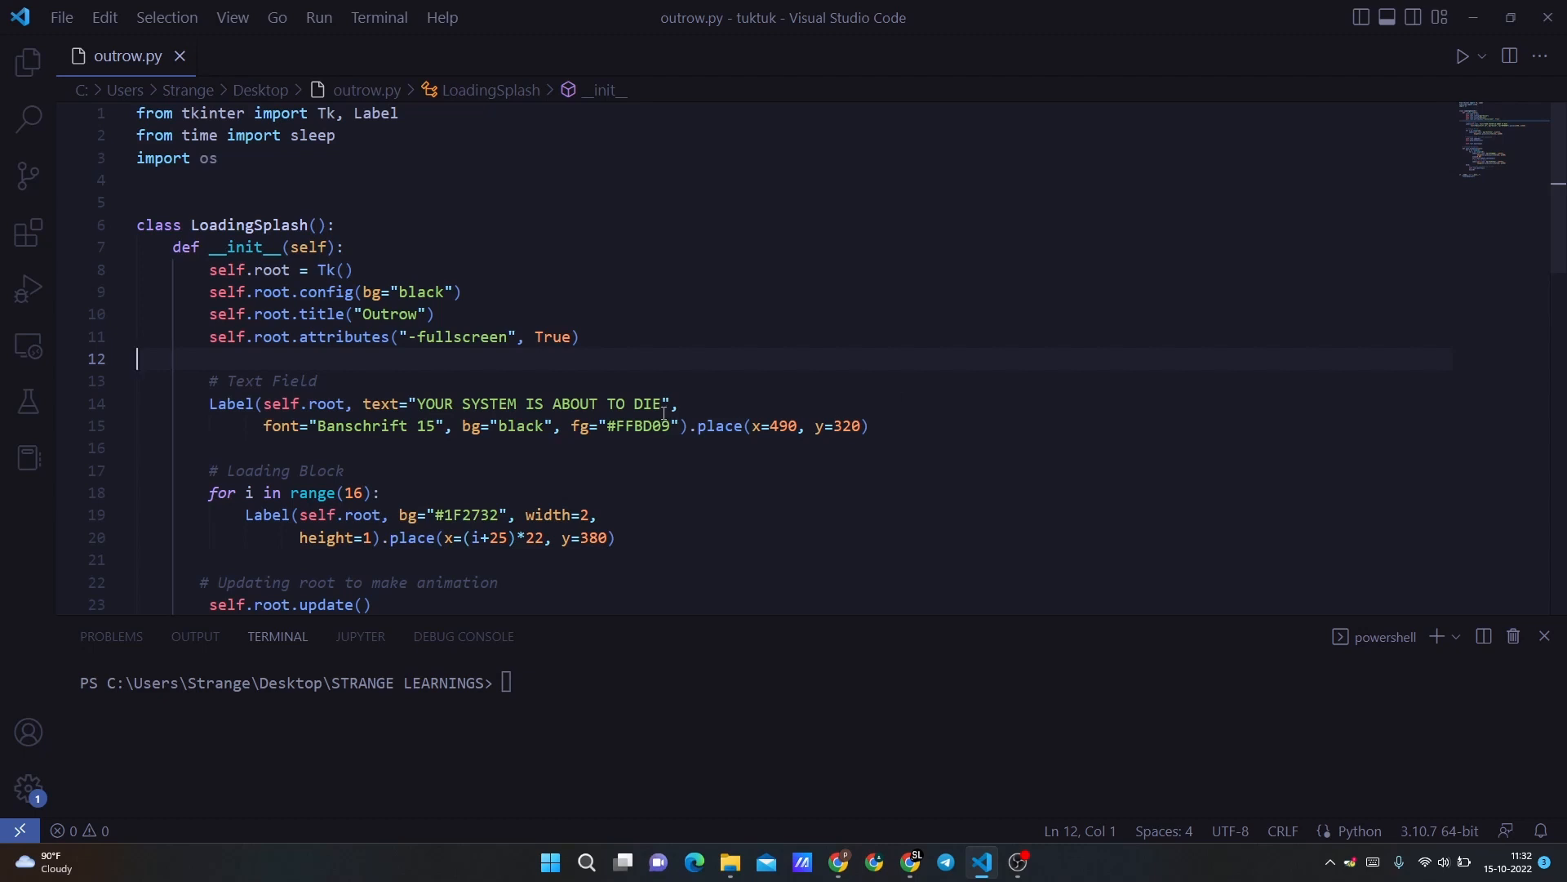
# - Highlight the 'YOUR SYSTEM IS ABOUT TO DIE' warning text and the Tk, Label and sleep import lines
pyautogui.moveTo(666, 404); pyautogui.dragTo(418, 402)
pyautogui.click(802, 346)
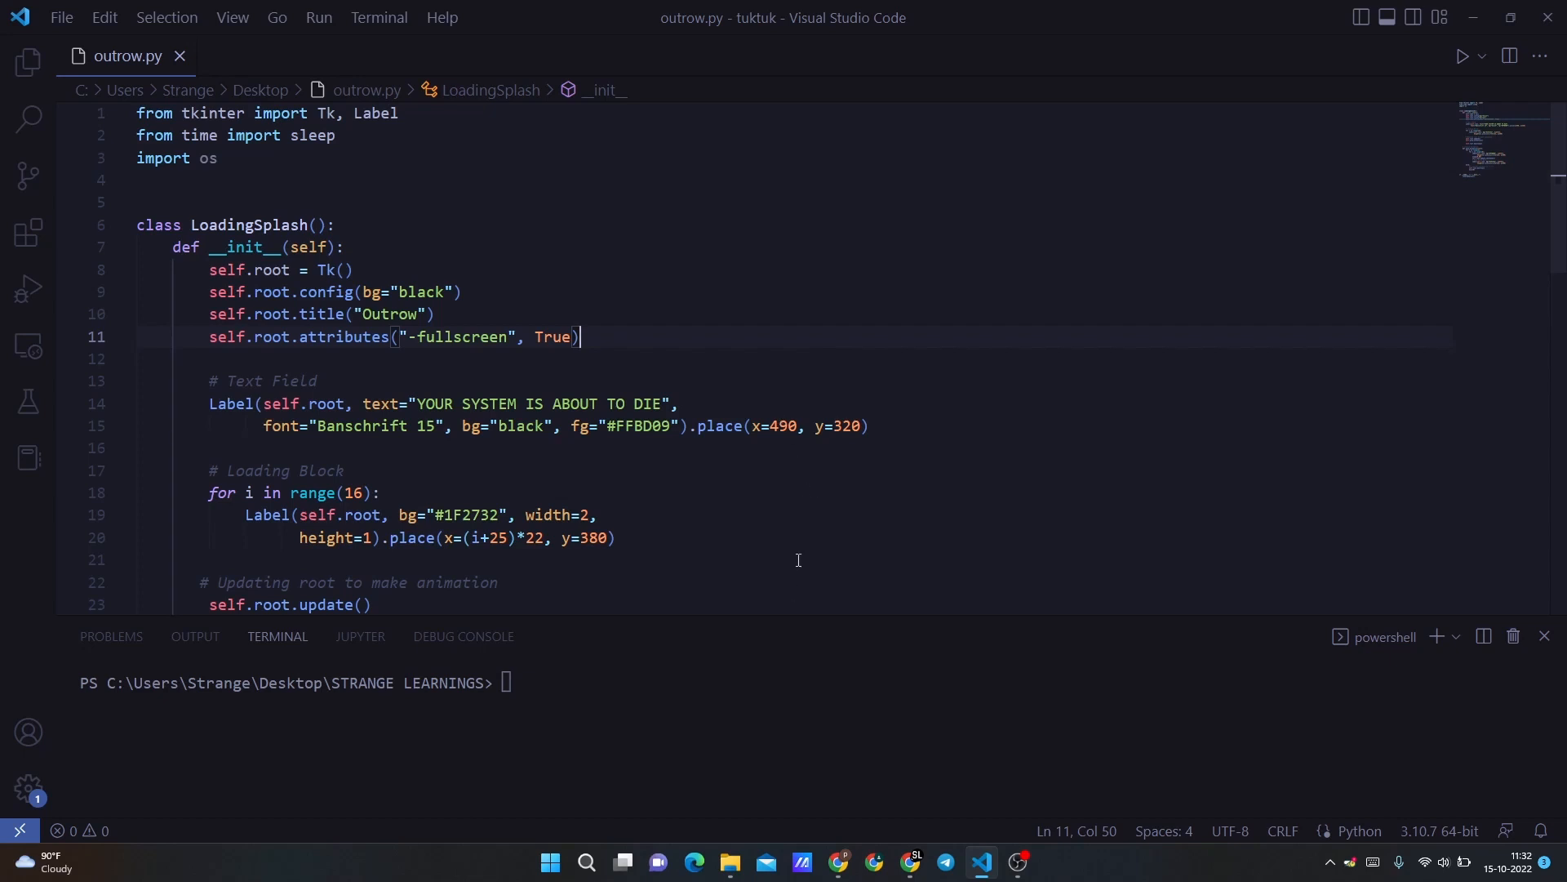
pyautogui.moveTo(399, 113); pyautogui.dragTo(135, 113)
pyautogui.click(306, 185)
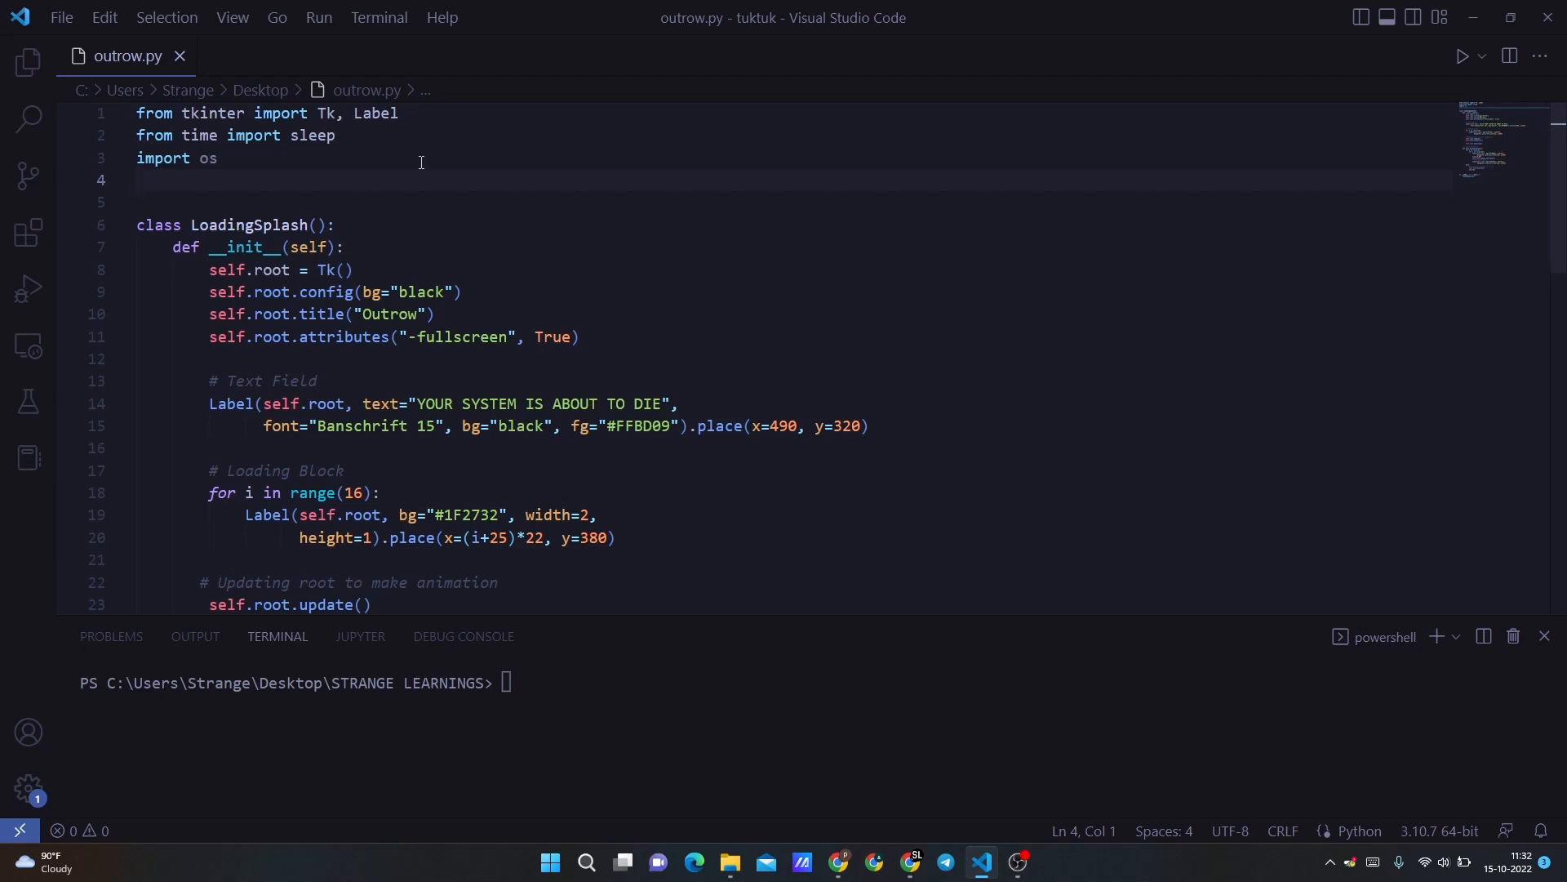
pyautogui.moveTo(344, 135); pyautogui.dragTo(135, 135)
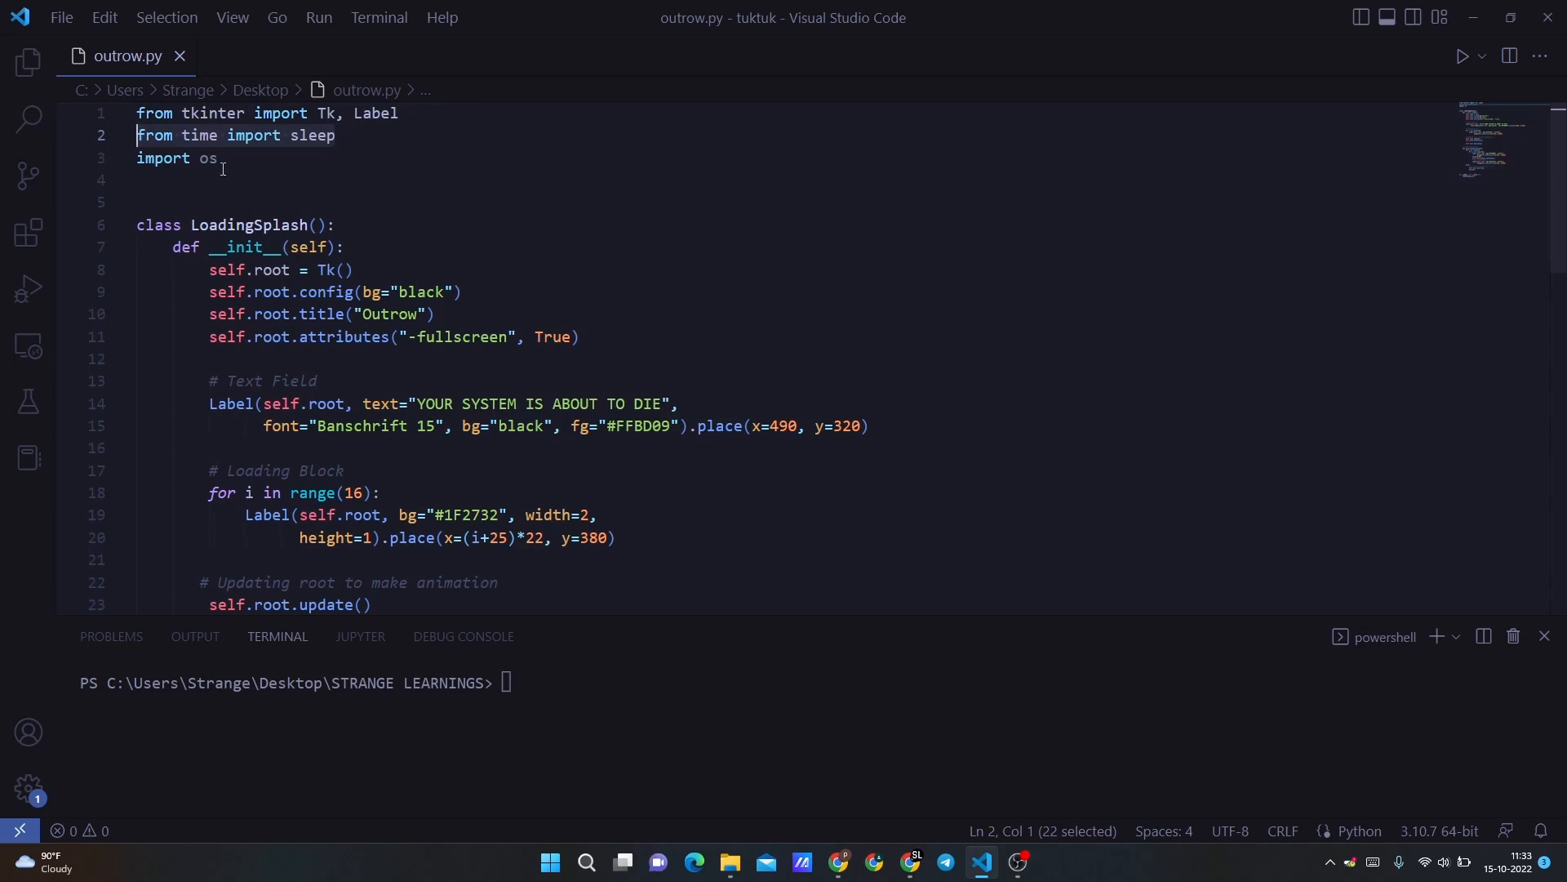
pyautogui.doubleClick(160, 156)
pyautogui.scroll(-3, 519, 193)
pyautogui.scroll(-3, 520, 193)
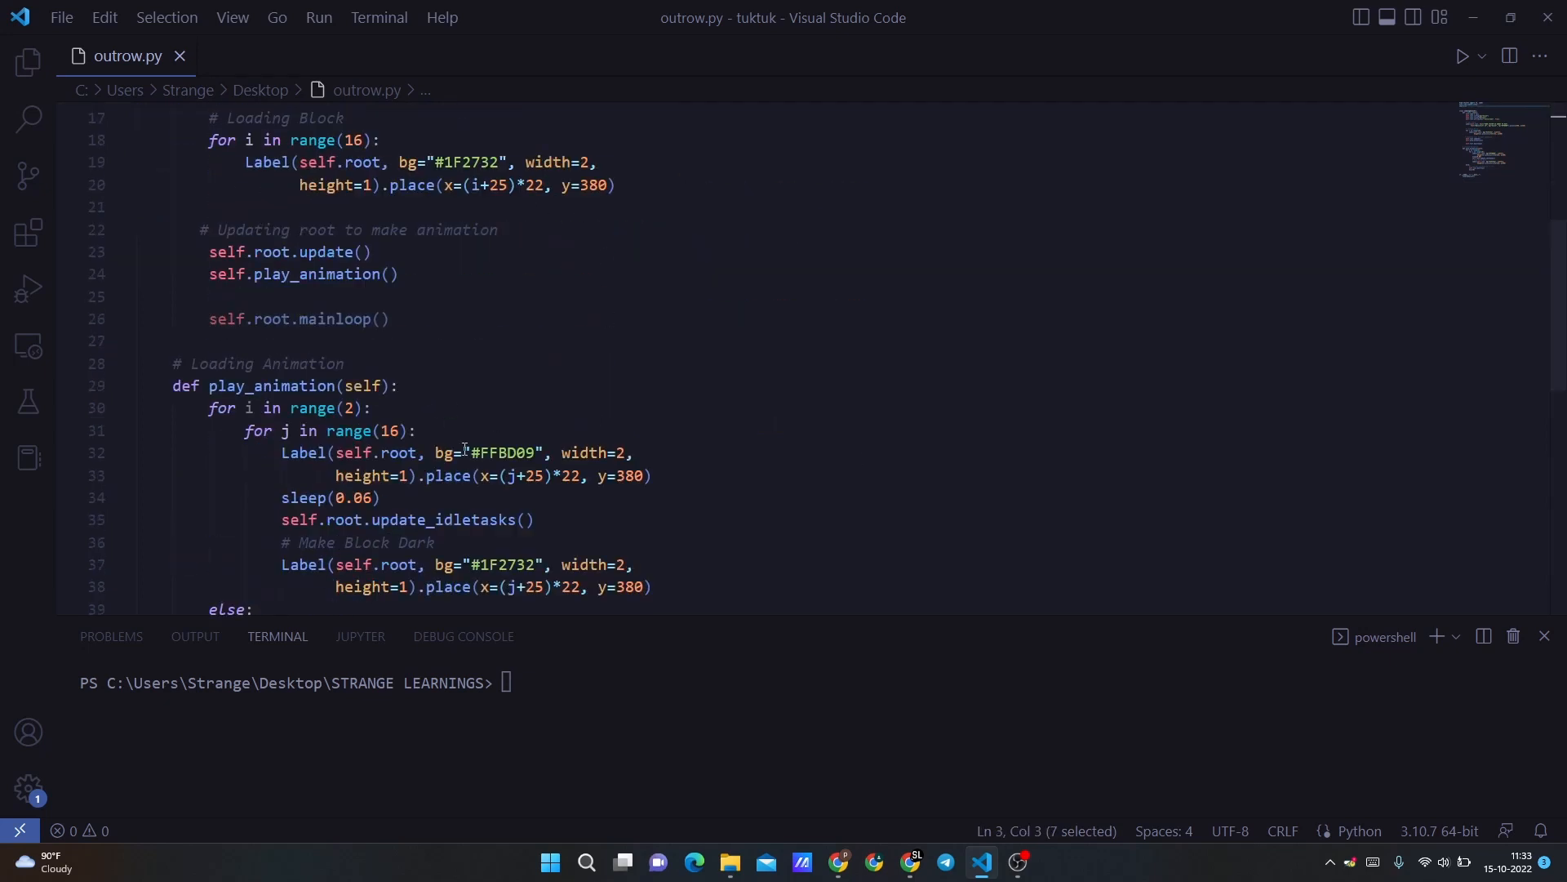
pyautogui.scroll(-3, 491, 306)
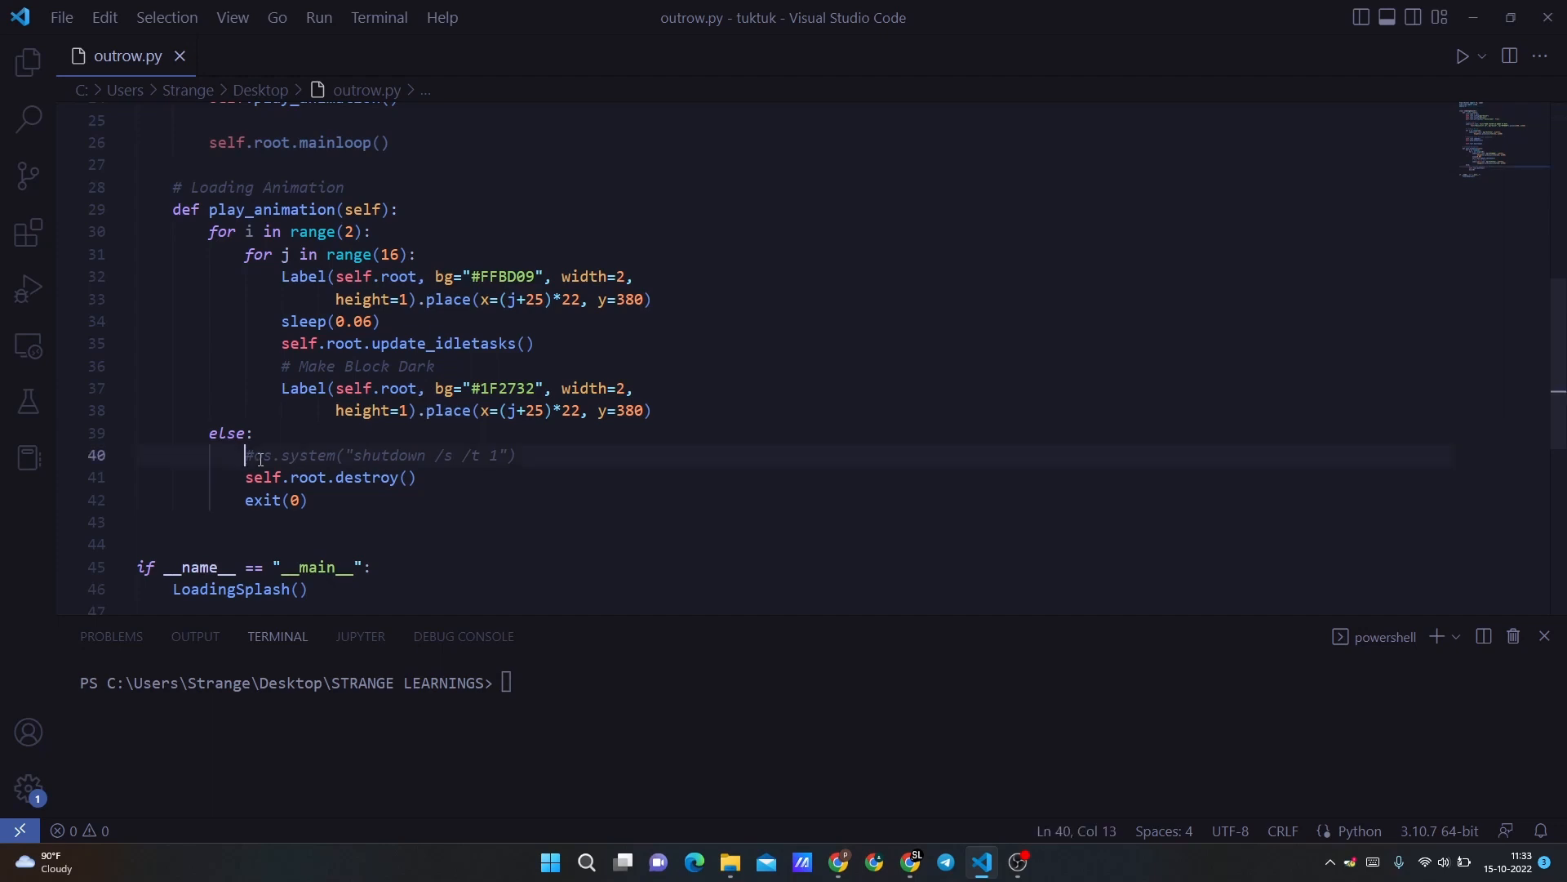
pyautogui.moveTo(244, 455); pyautogui.dragTo(517, 453)
pyautogui.click(518, 455)
pyautogui.scroll(2, 895, 446)
pyautogui.scroll(1, 894, 446)
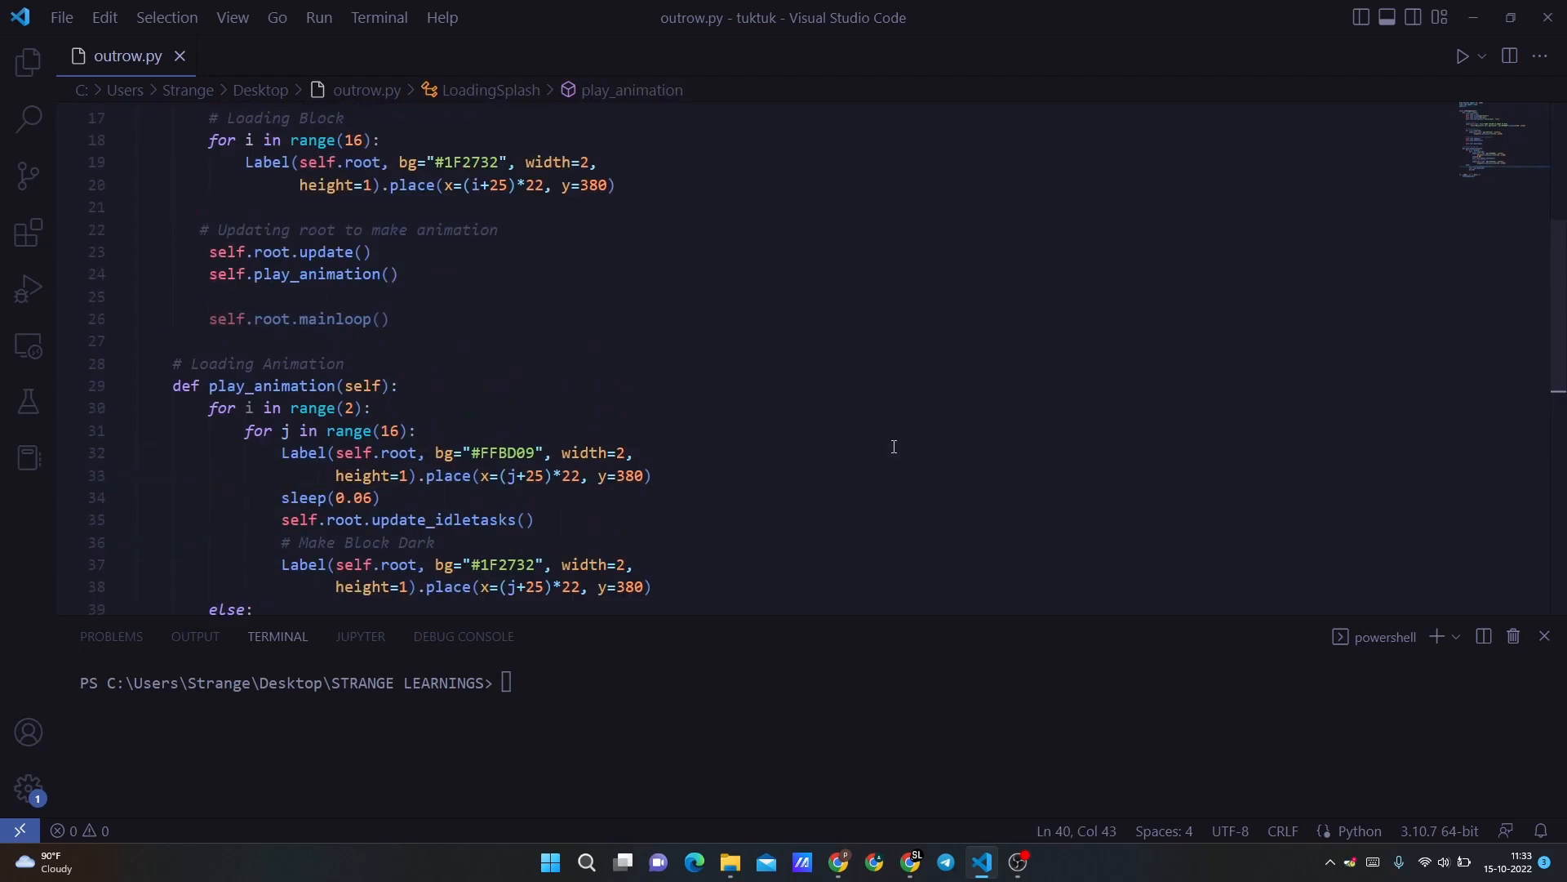
pyautogui.scroll(3, 893, 446)
pyautogui.scroll(3, 895, 440)
pyautogui.scroll(2, 894, 437)
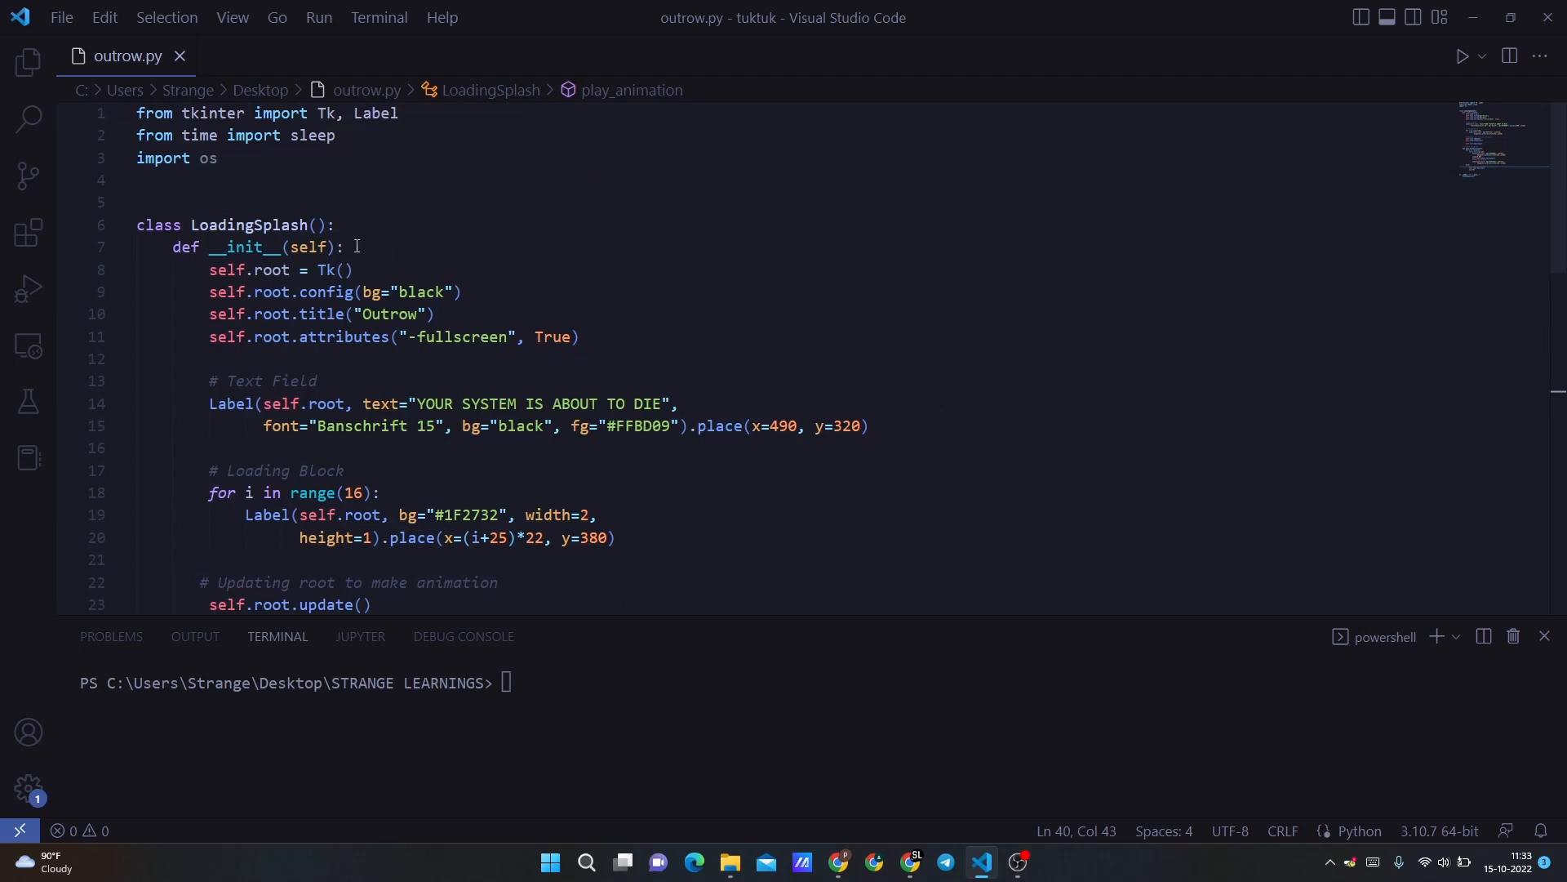
# - Highlight the __init__ window setup: root, black background config and the fullscreen attribute
pyautogui.moveTo(343, 246); pyautogui.dragTo(172, 246)
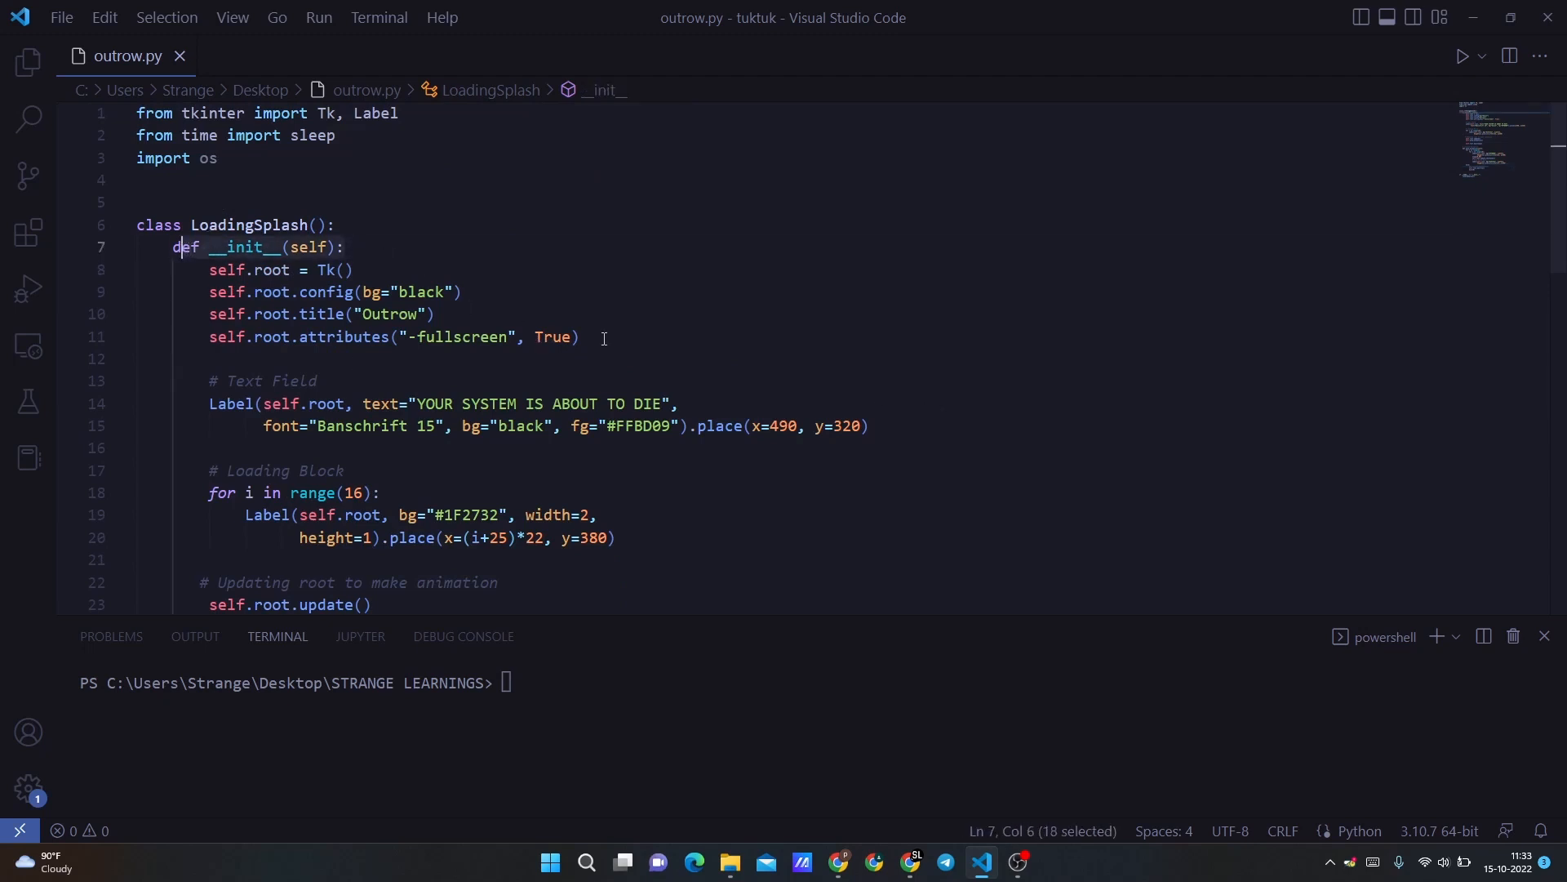
pyautogui.moveTo(579, 336); pyautogui.dragTo(209, 270)
pyautogui.click(300, 270)
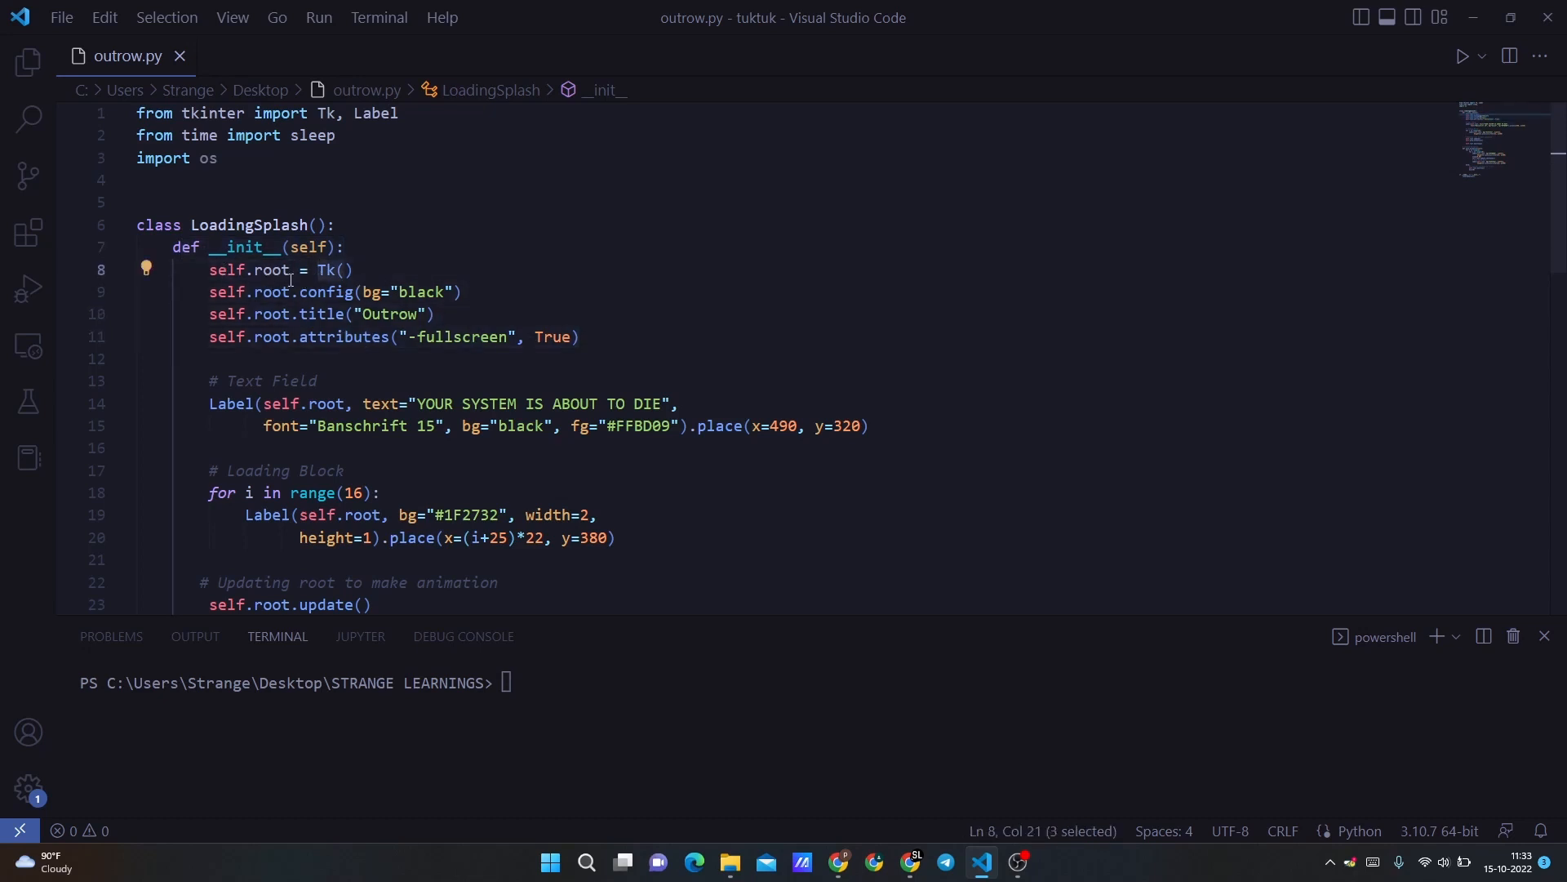
pyautogui.moveTo(291, 270); pyautogui.dragTo(210, 270)
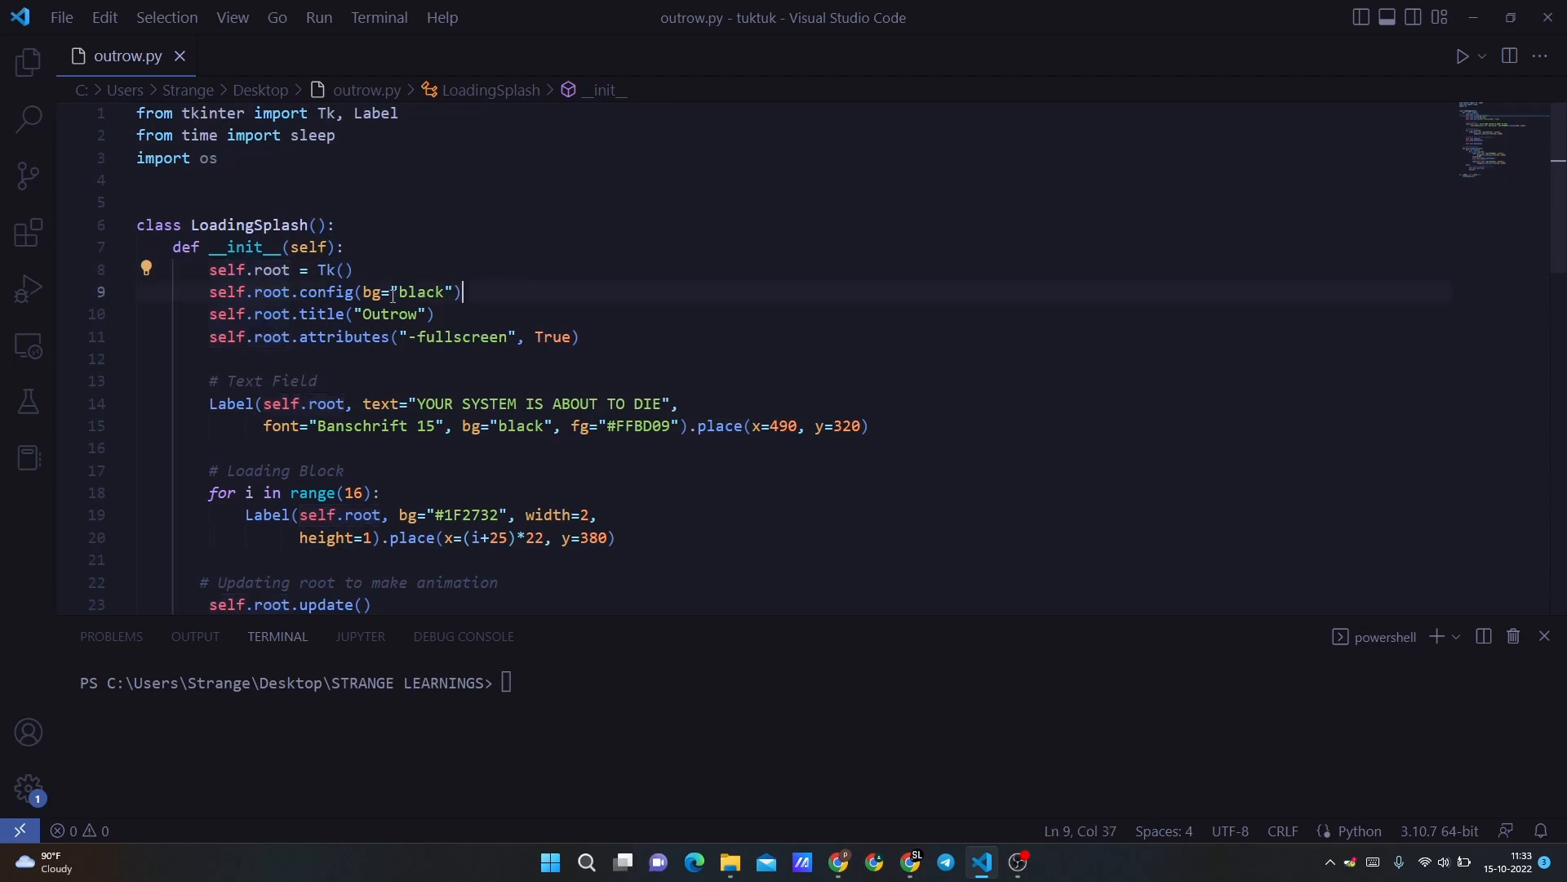
pyautogui.moveTo(462, 291); pyautogui.dragTo(300, 291)
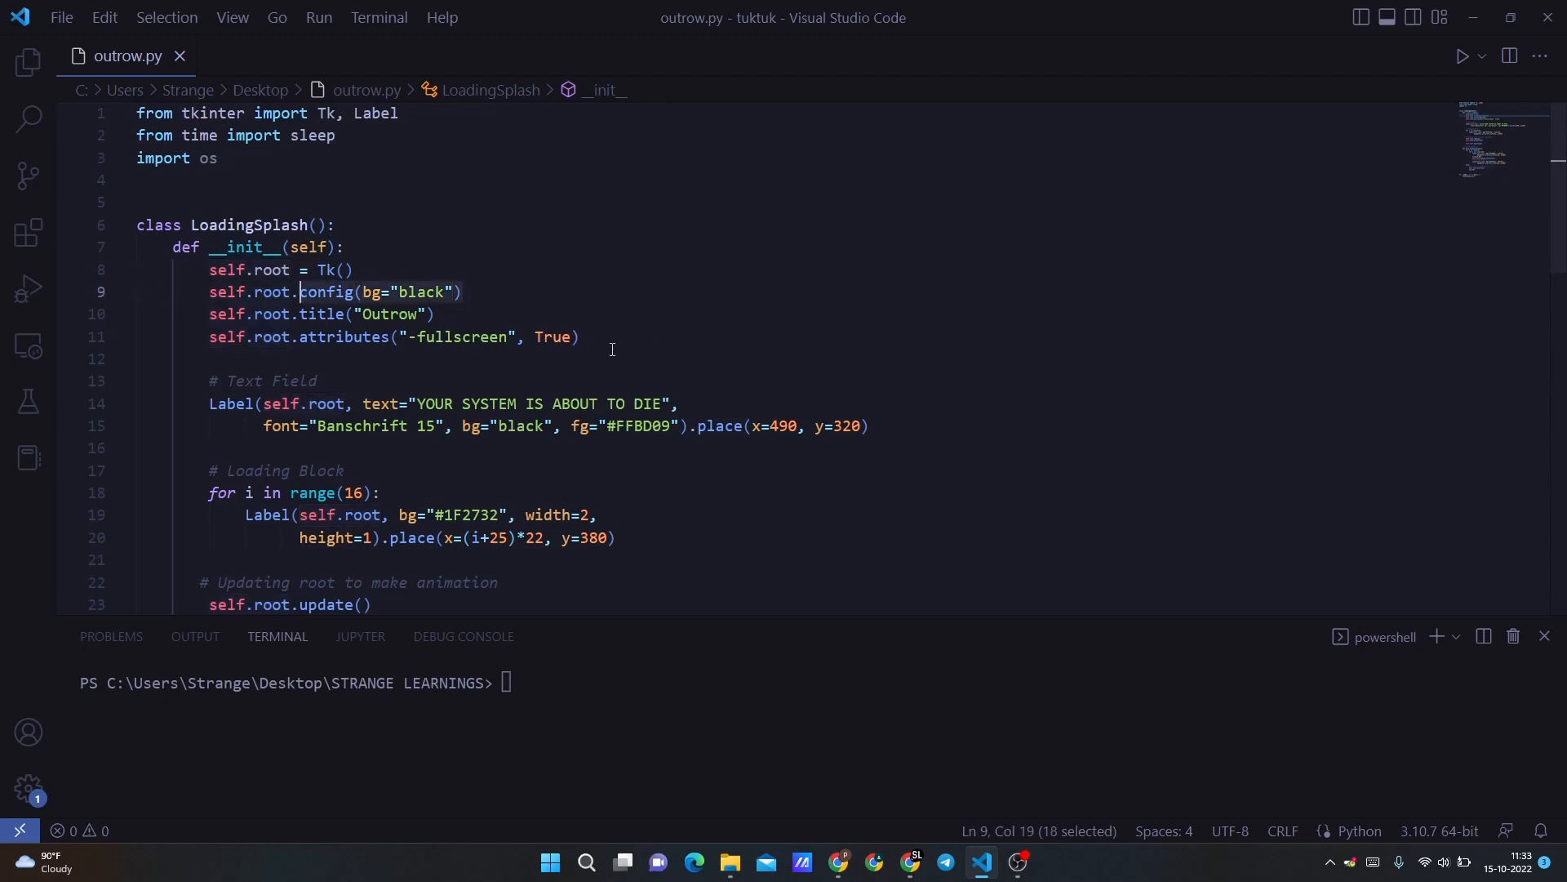
pyautogui.doubleClick(477, 340)
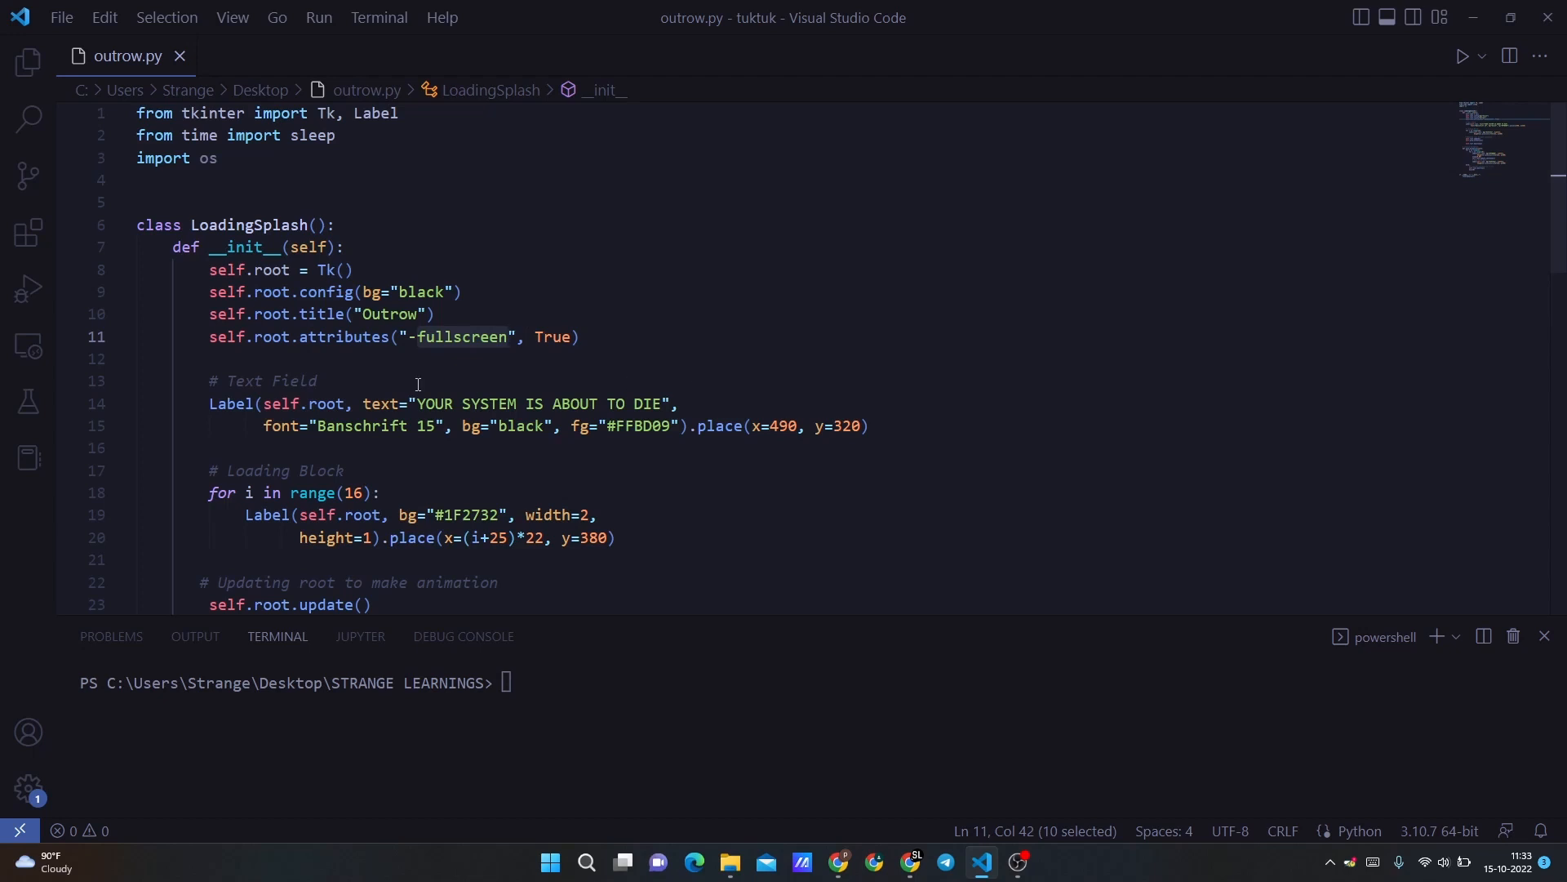
# - Highlight the warning Label statement and move to the loading-block loop
pyautogui.moveTo(209, 403); pyautogui.dragTo(934, 431)
pyautogui.click(550, 403)
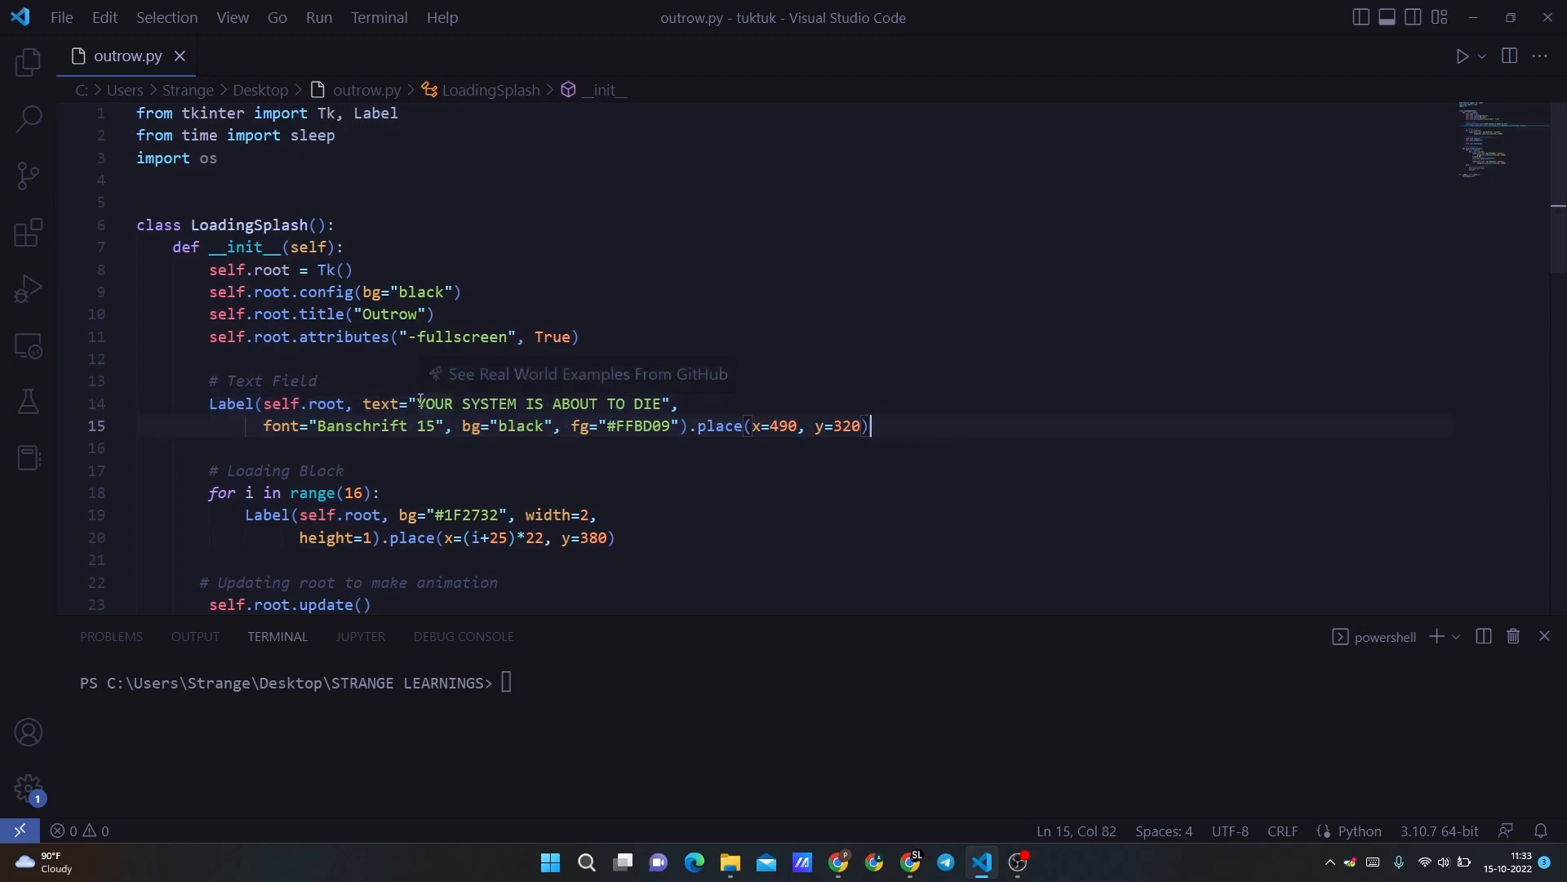
pyautogui.moveTo(550, 403)
pyautogui.mouseDown()
pyautogui.moveTo(503, 404)
pyautogui.moveTo(663, 404)
pyautogui.mouseUp()
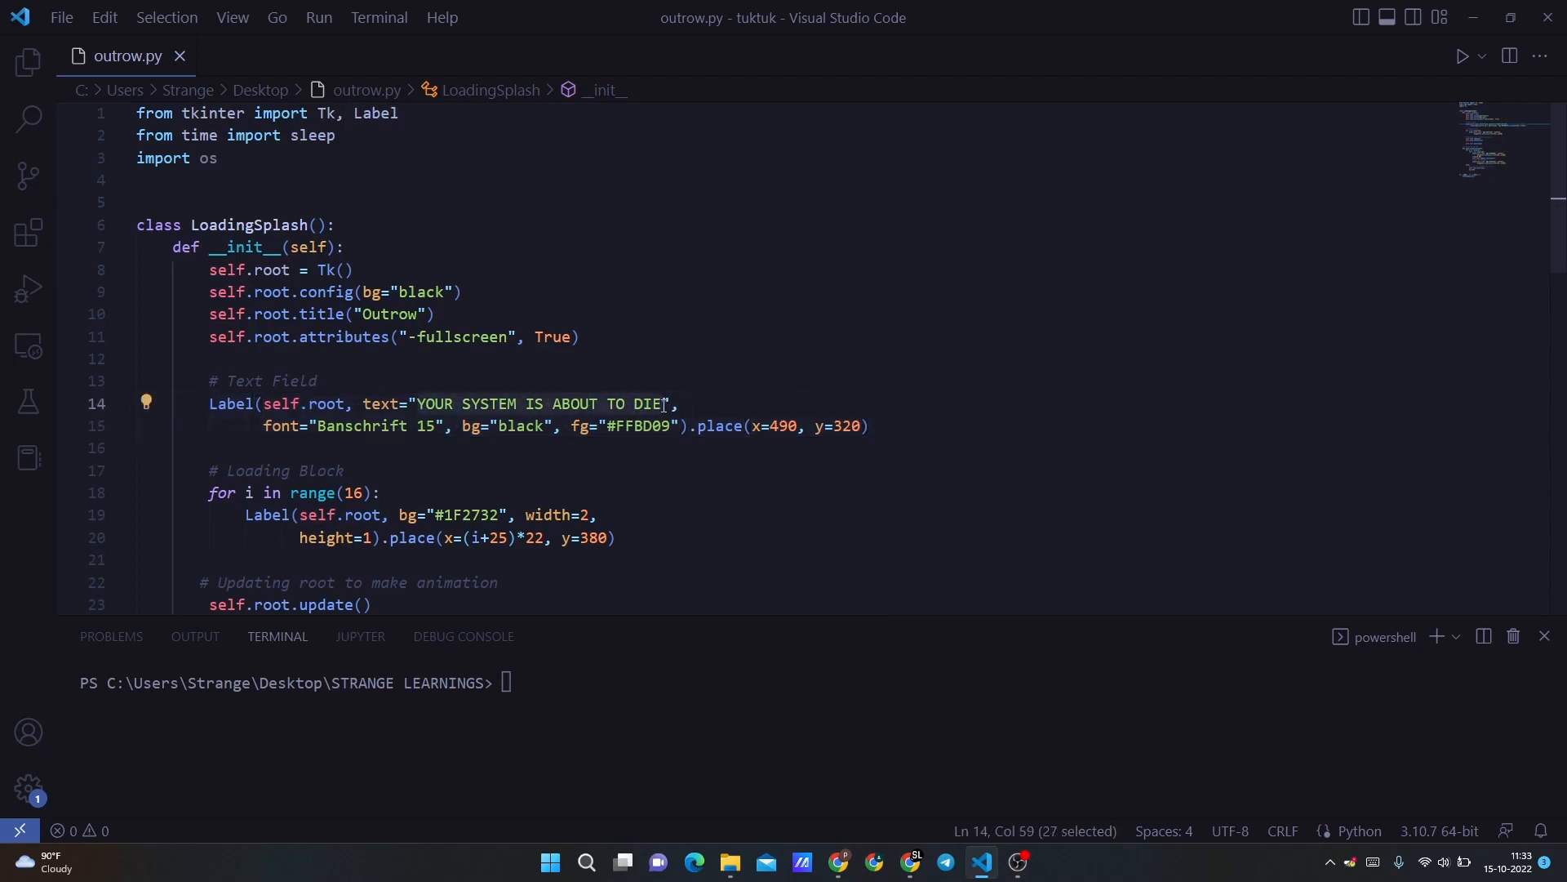
pyautogui.click(912, 431)
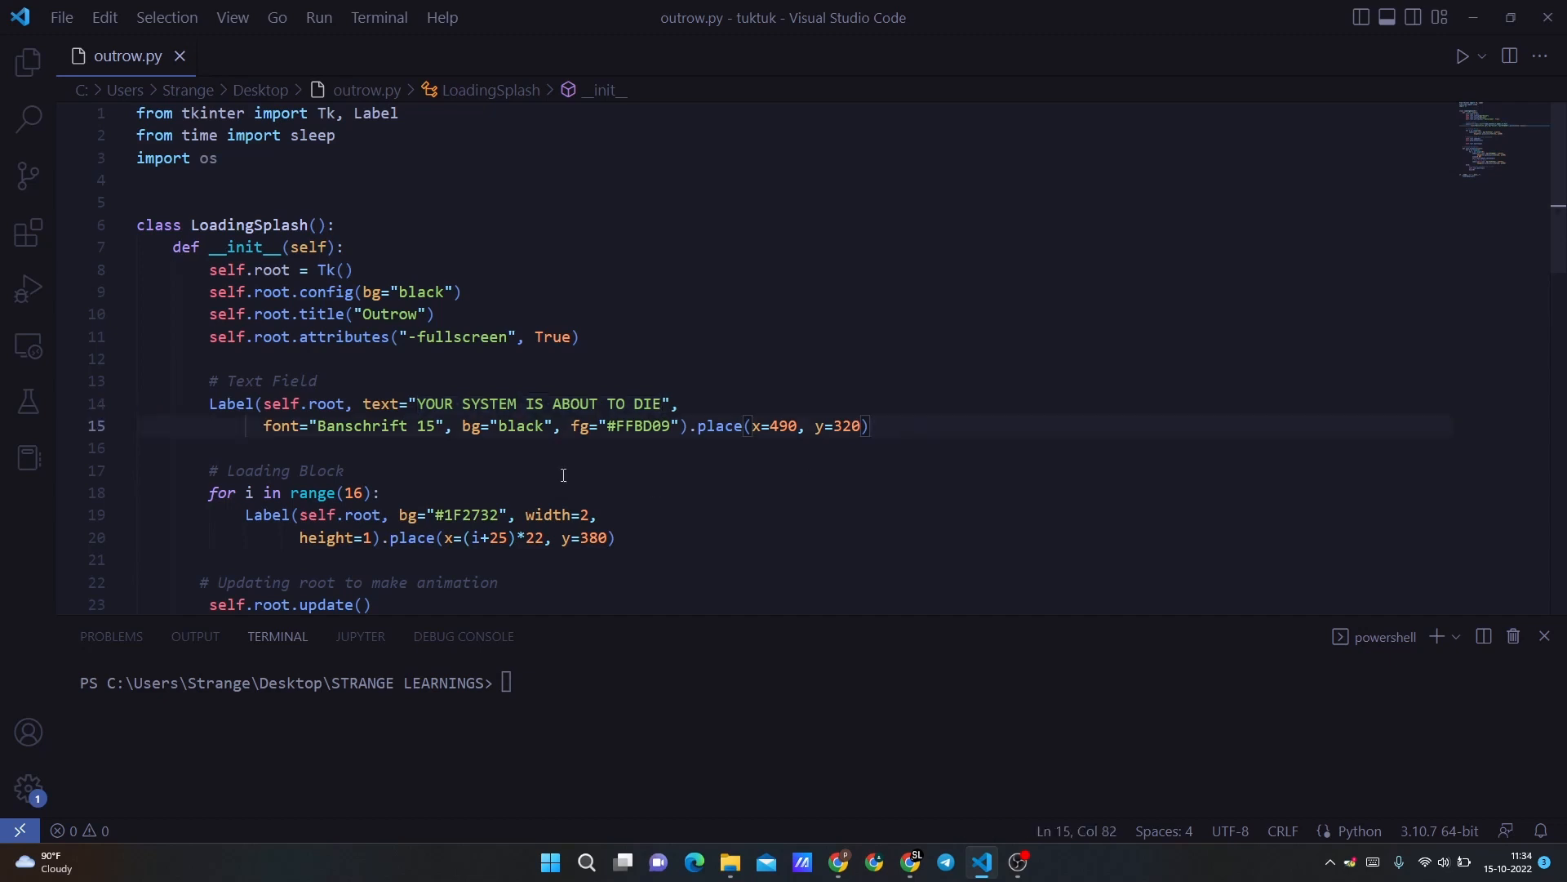
pyautogui.scroll(-3, 544, 449)
pyautogui.moveTo(612, 361); pyautogui.dragTo(246, 360)
pyautogui.click(208, 317)
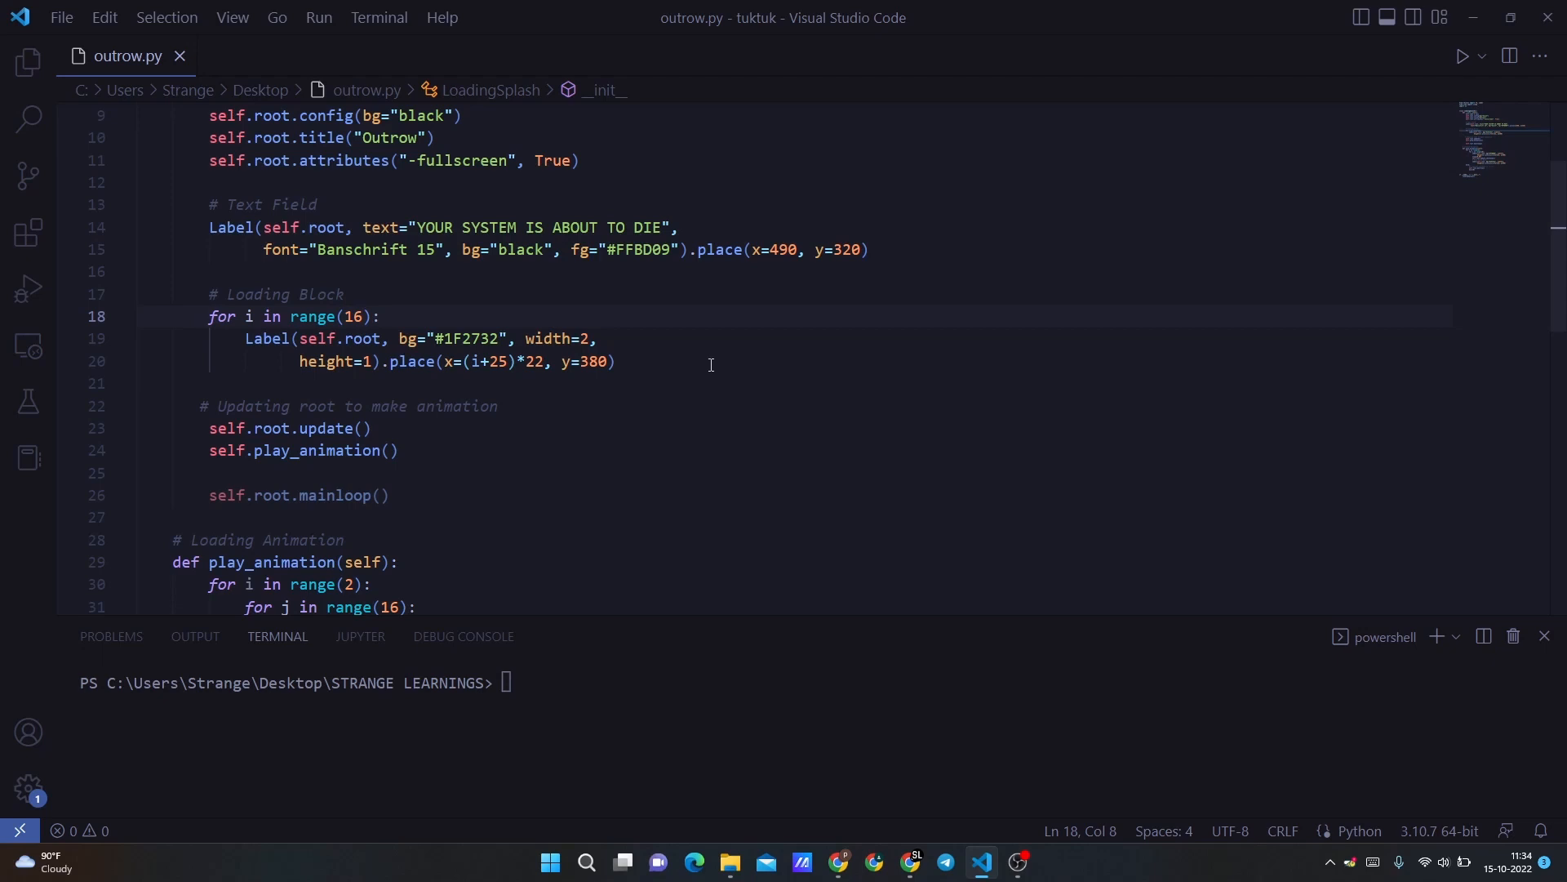
pyautogui.scroll(-2, 459, 344)
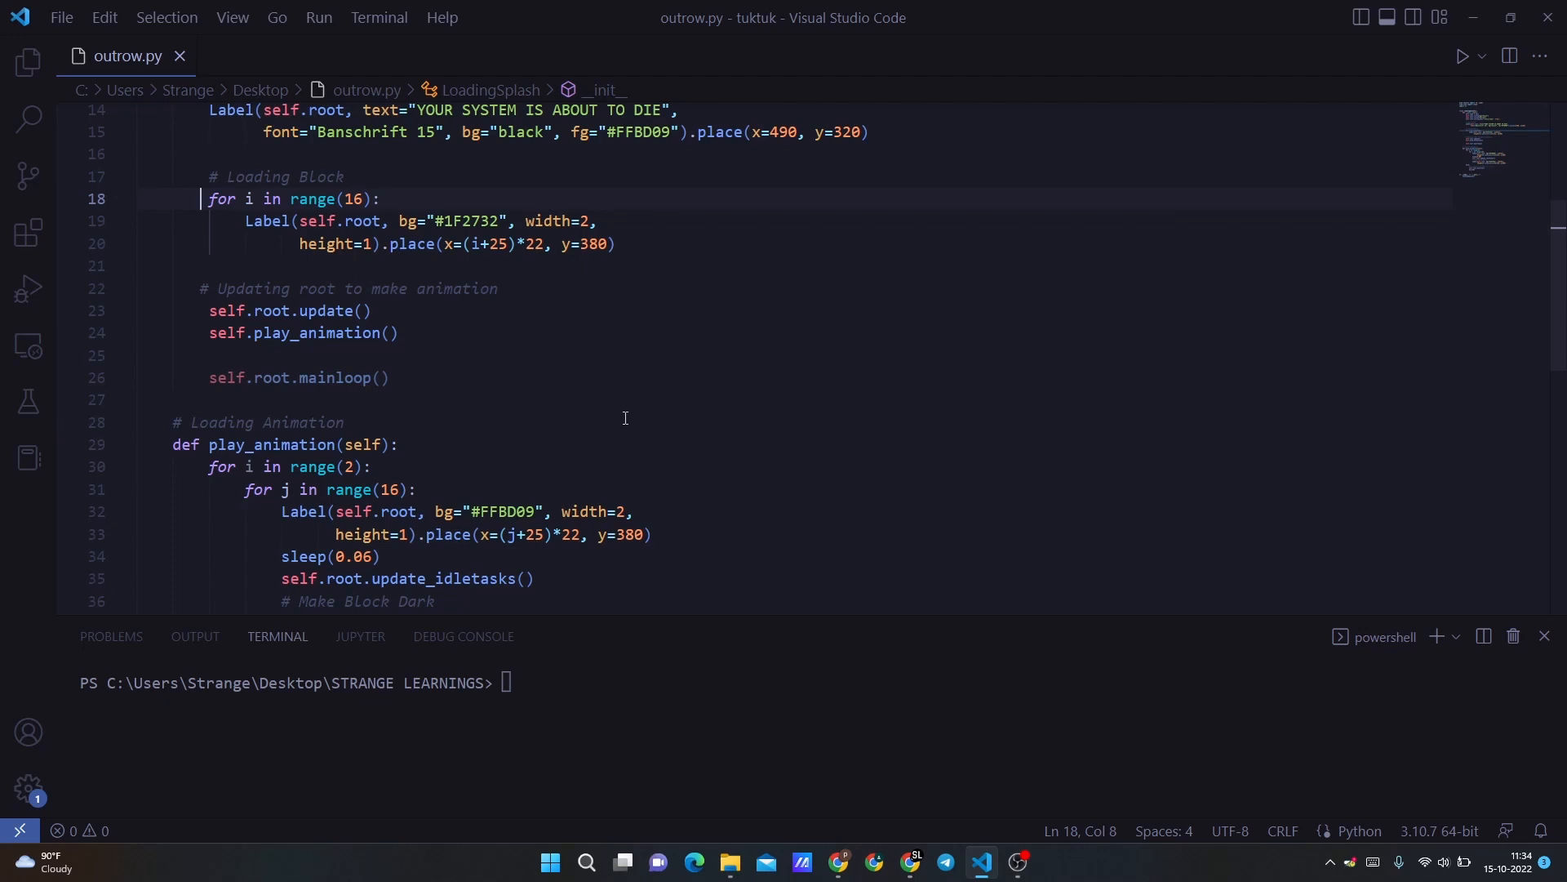
pyautogui.scroll(-3, 624, 409)
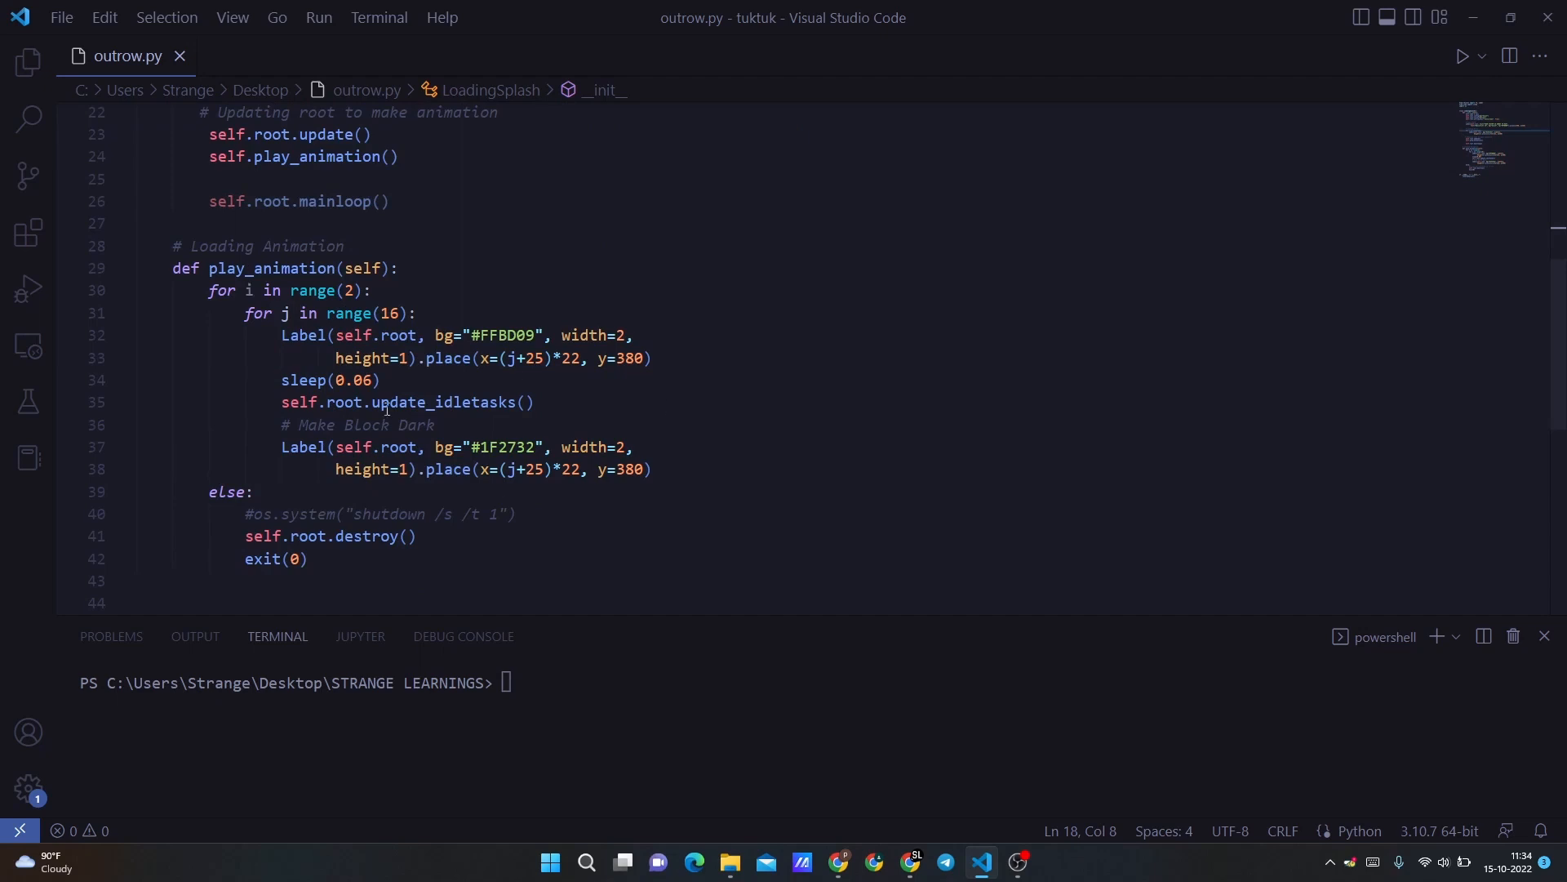
pyautogui.scroll(3, 576, 404)
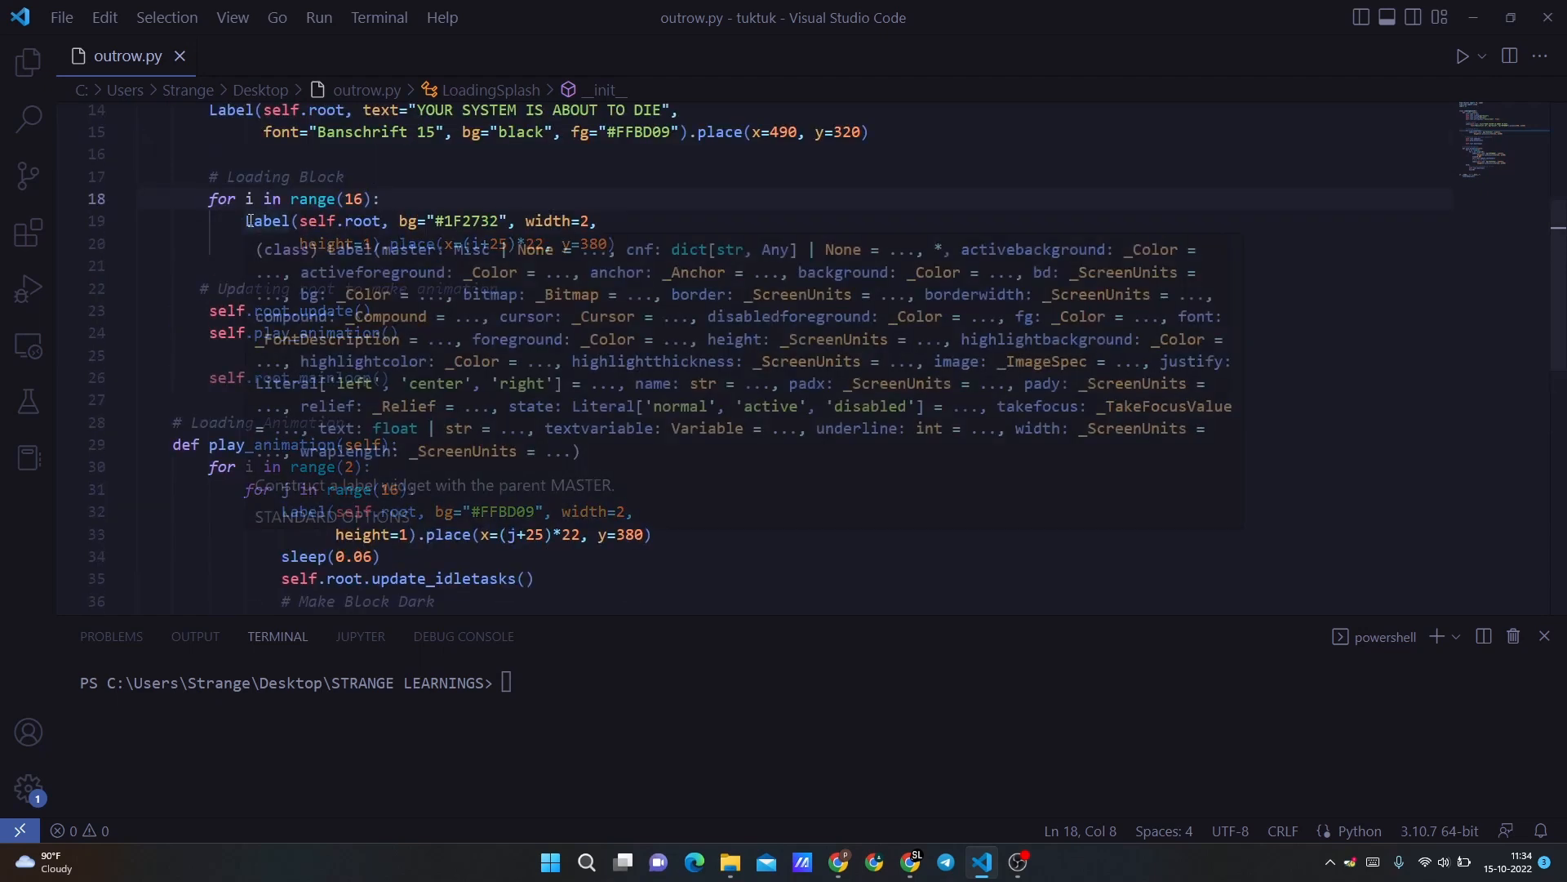
pyautogui.moveTo(244, 221)
pyautogui.mouseDown()
pyautogui.moveTo(529, 221)
pyautogui.moveTo(627, 240)
pyautogui.mouseUp()
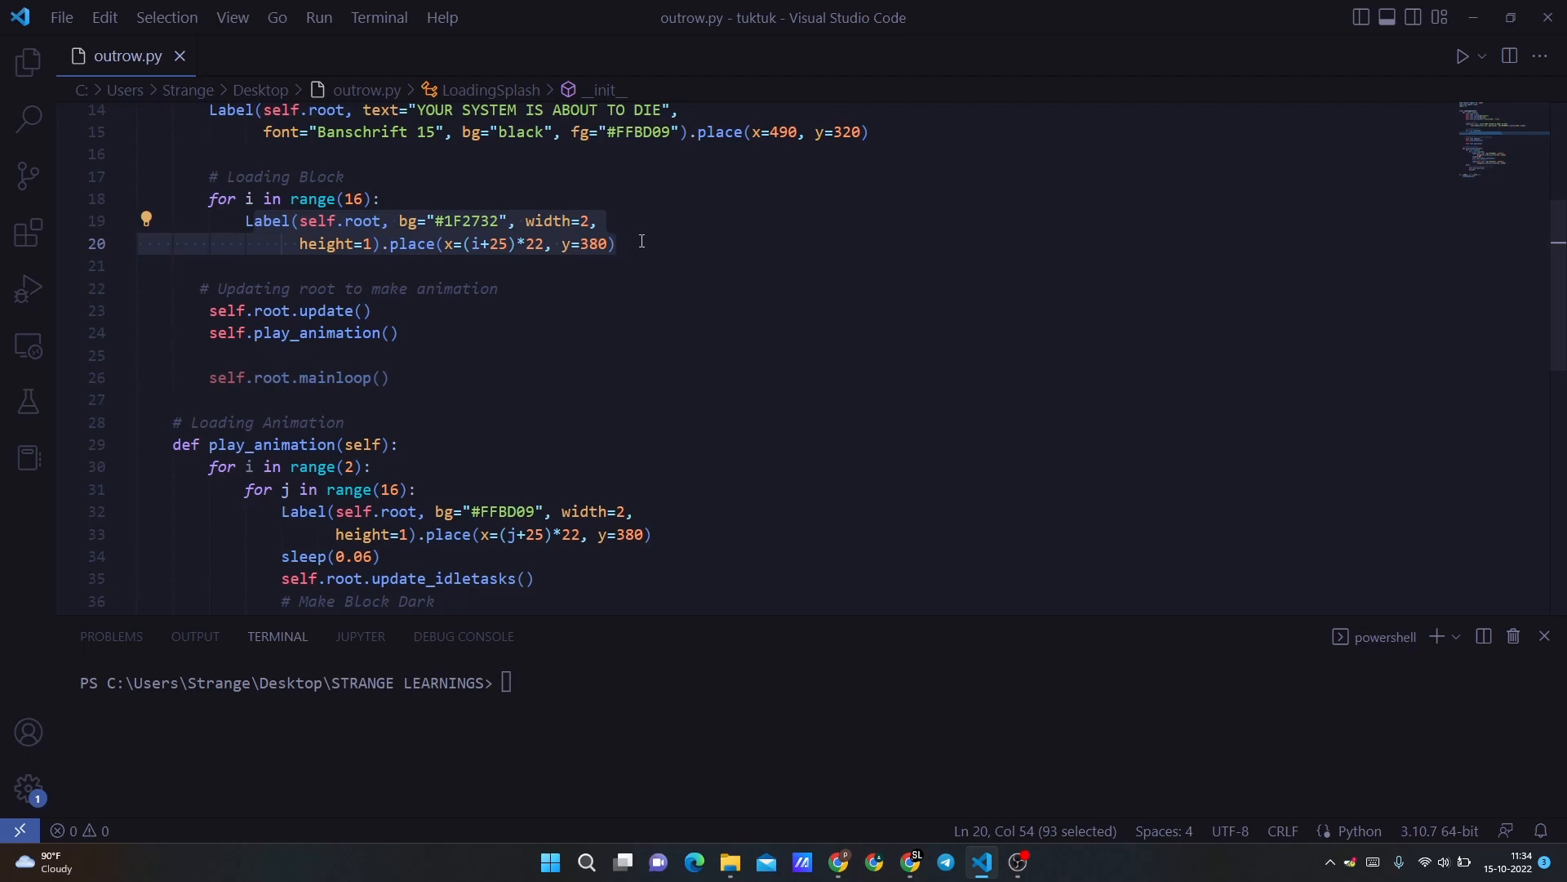
pyautogui.scroll(-3, 367, 367)
# - Walk through the nested animation loops: range(2), yellow block colour, sleep(0.06) and update_idletasks()
pyautogui.moveTo(211, 291); pyautogui.dragTo(692, 480)
pyautogui.click(692, 480)
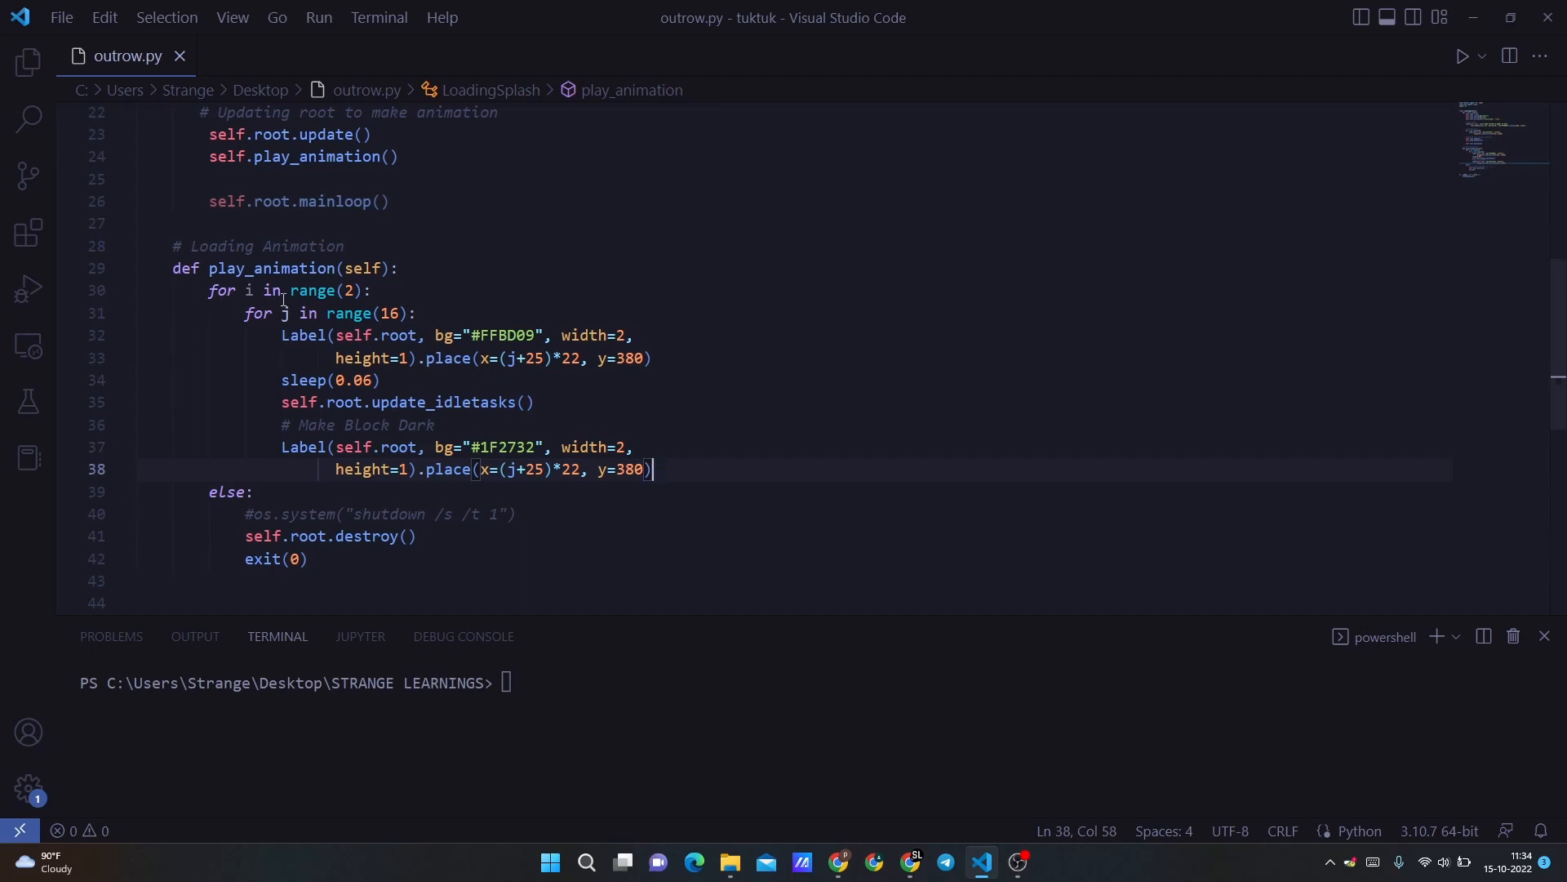
pyautogui.moveTo(372, 290); pyautogui.dragTo(338, 289)
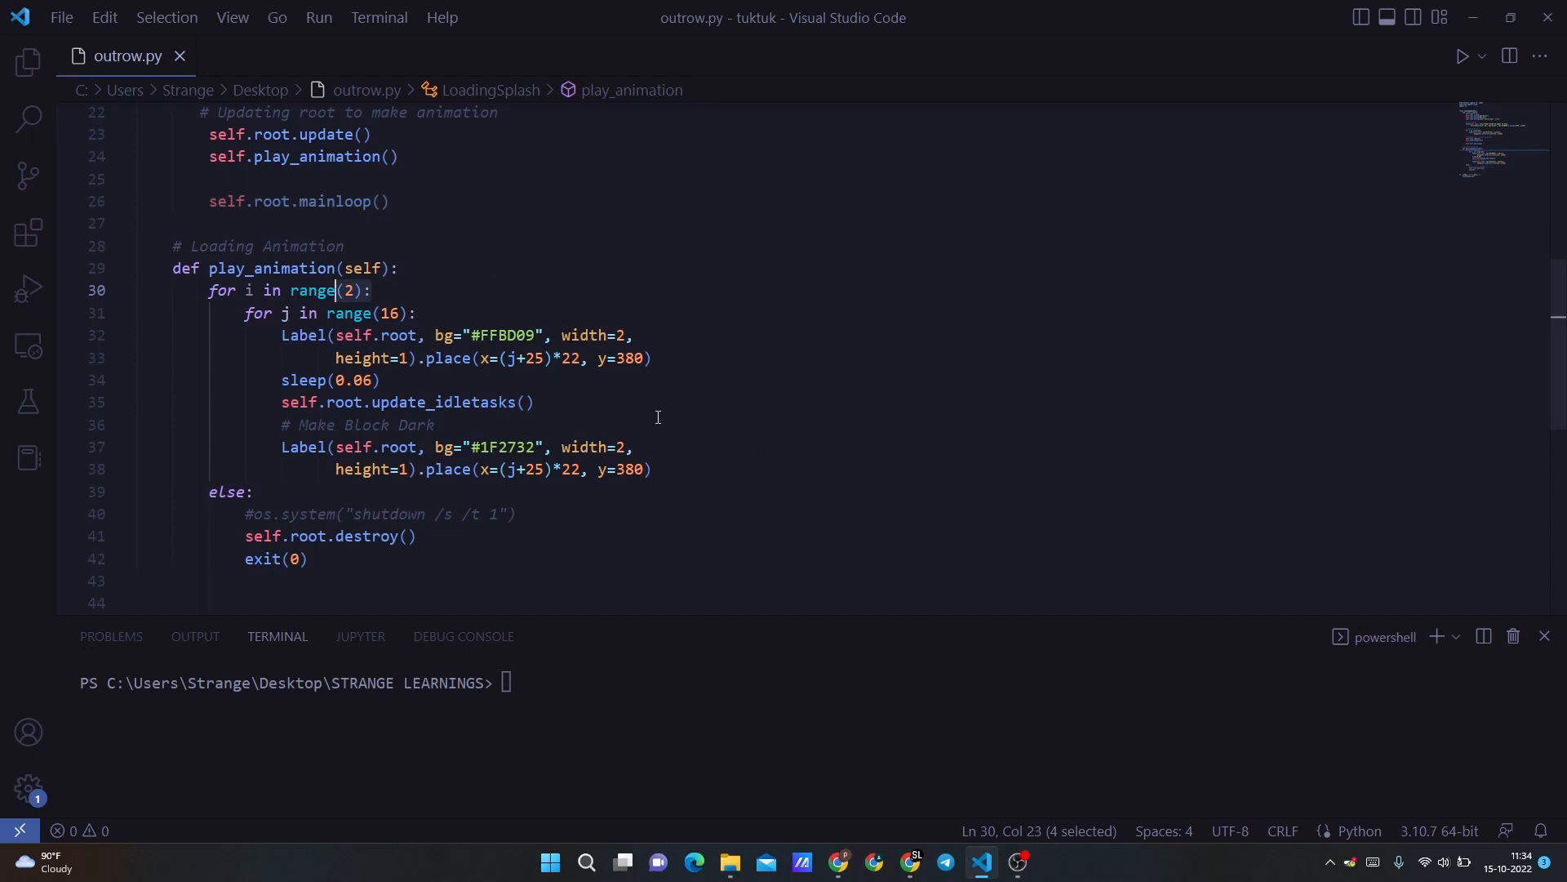
pyautogui.doubleClick(392, 312)
pyautogui.click(539, 334)
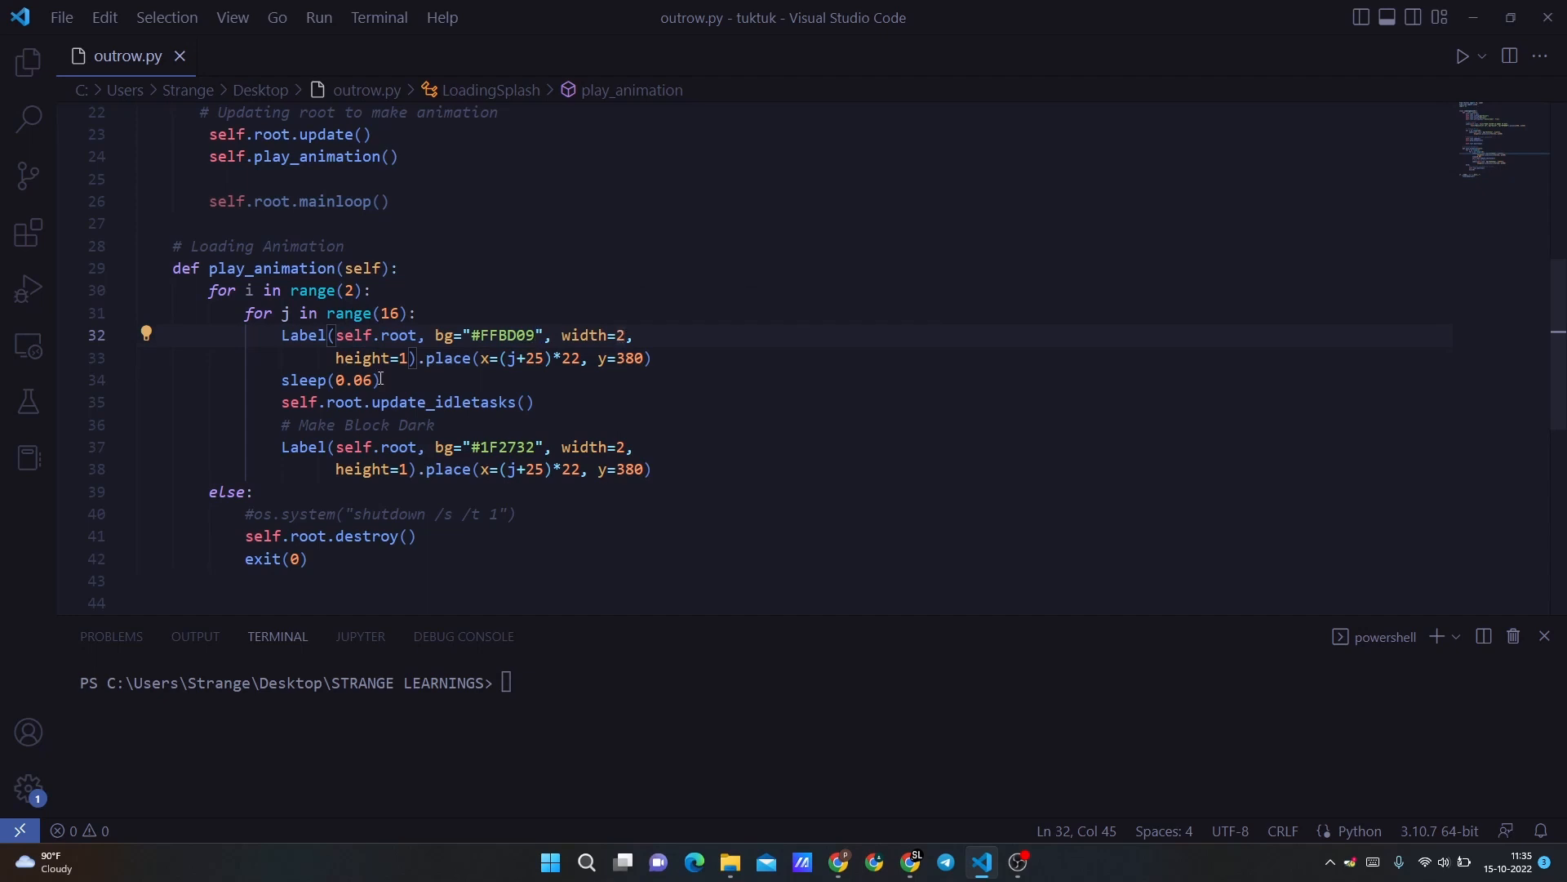
pyautogui.scroll(2, 467, 379)
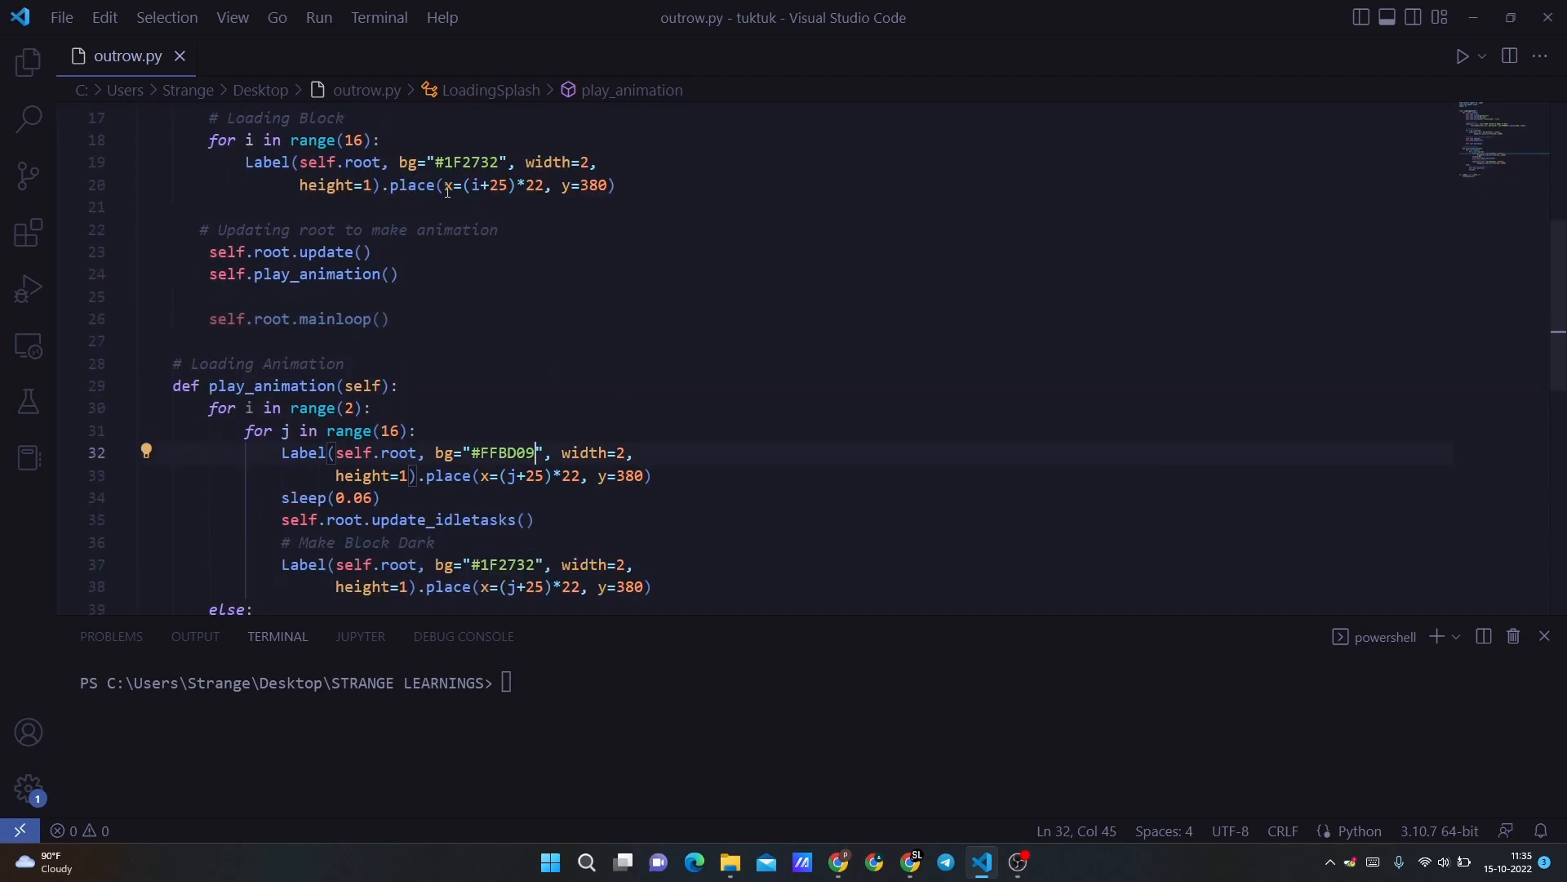
pyautogui.moveTo(445, 185); pyautogui.dragTo(613, 185)
pyautogui.scroll(-2, 662, 364)
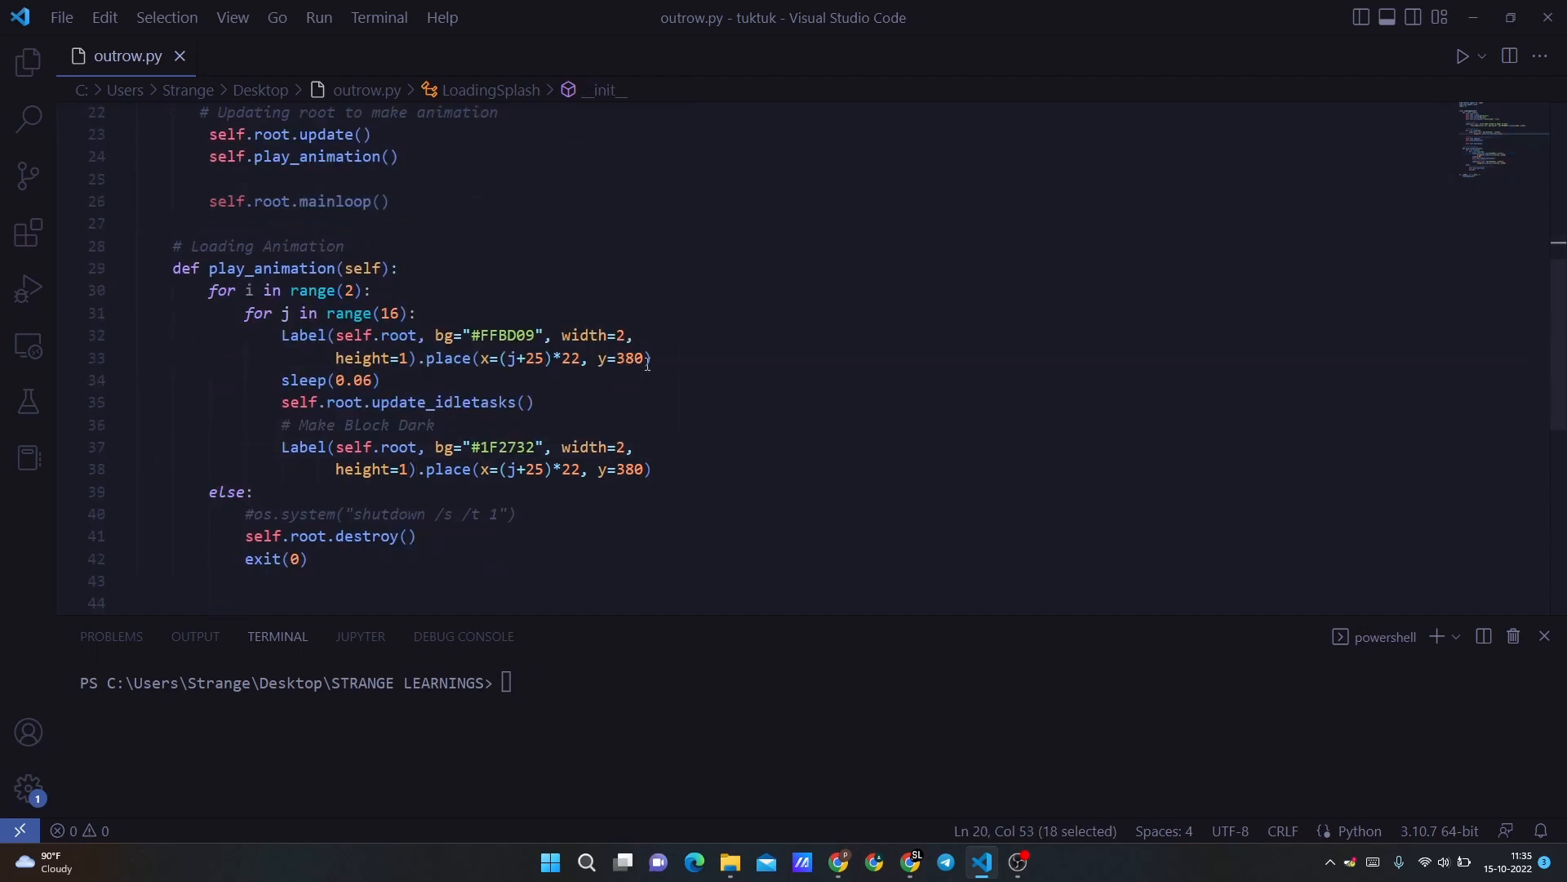
pyautogui.moveTo(653, 359); pyautogui.dragTo(472, 358)
pyautogui.scroll(3, 472, 358)
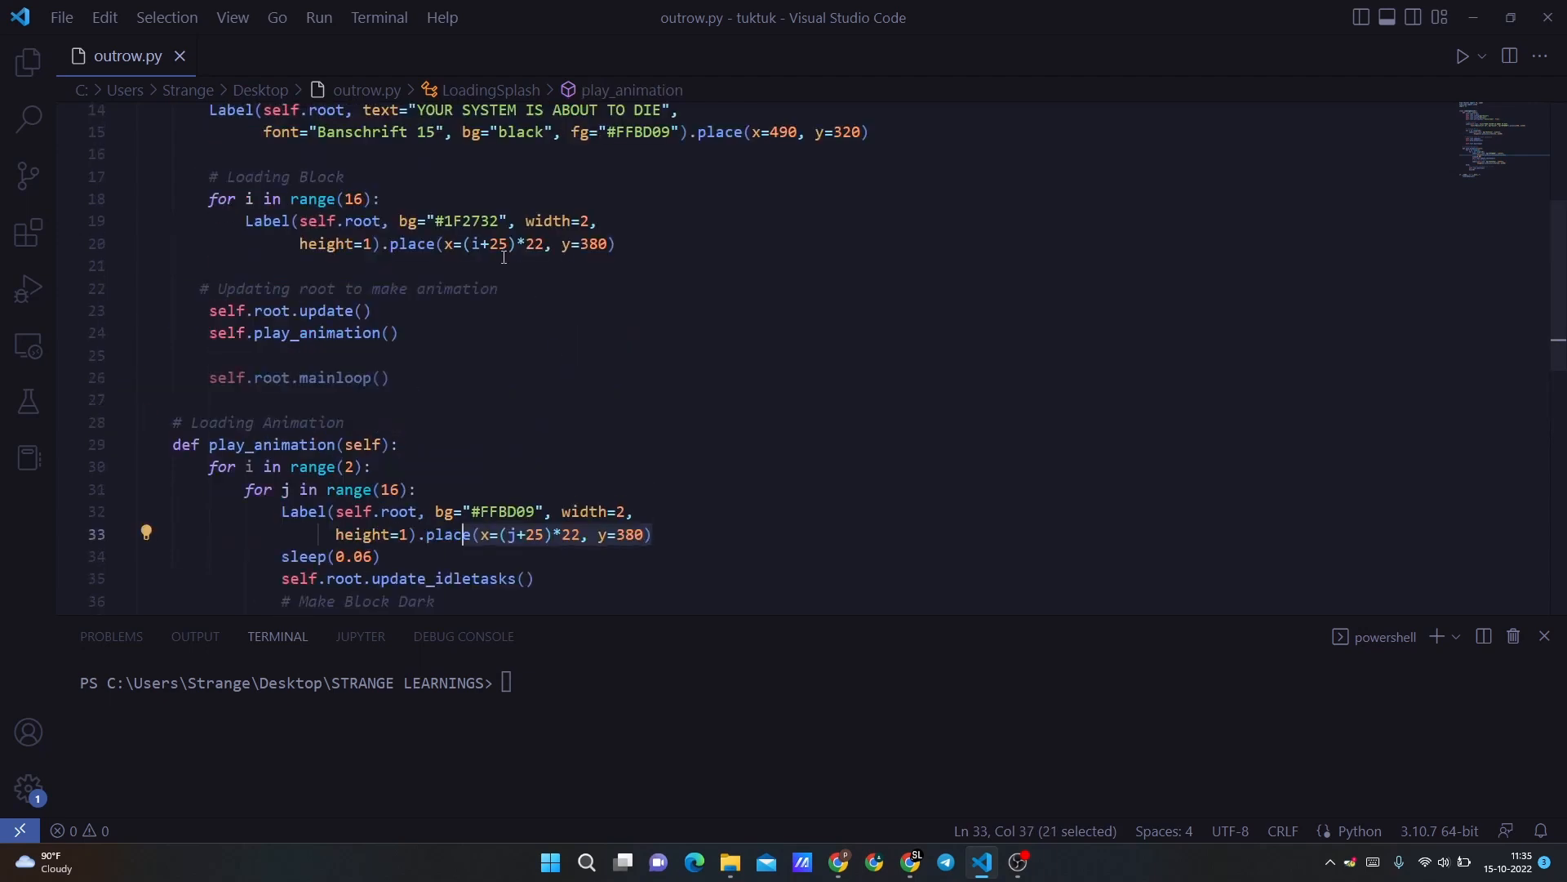
pyautogui.scroll(-2, 665, 535)
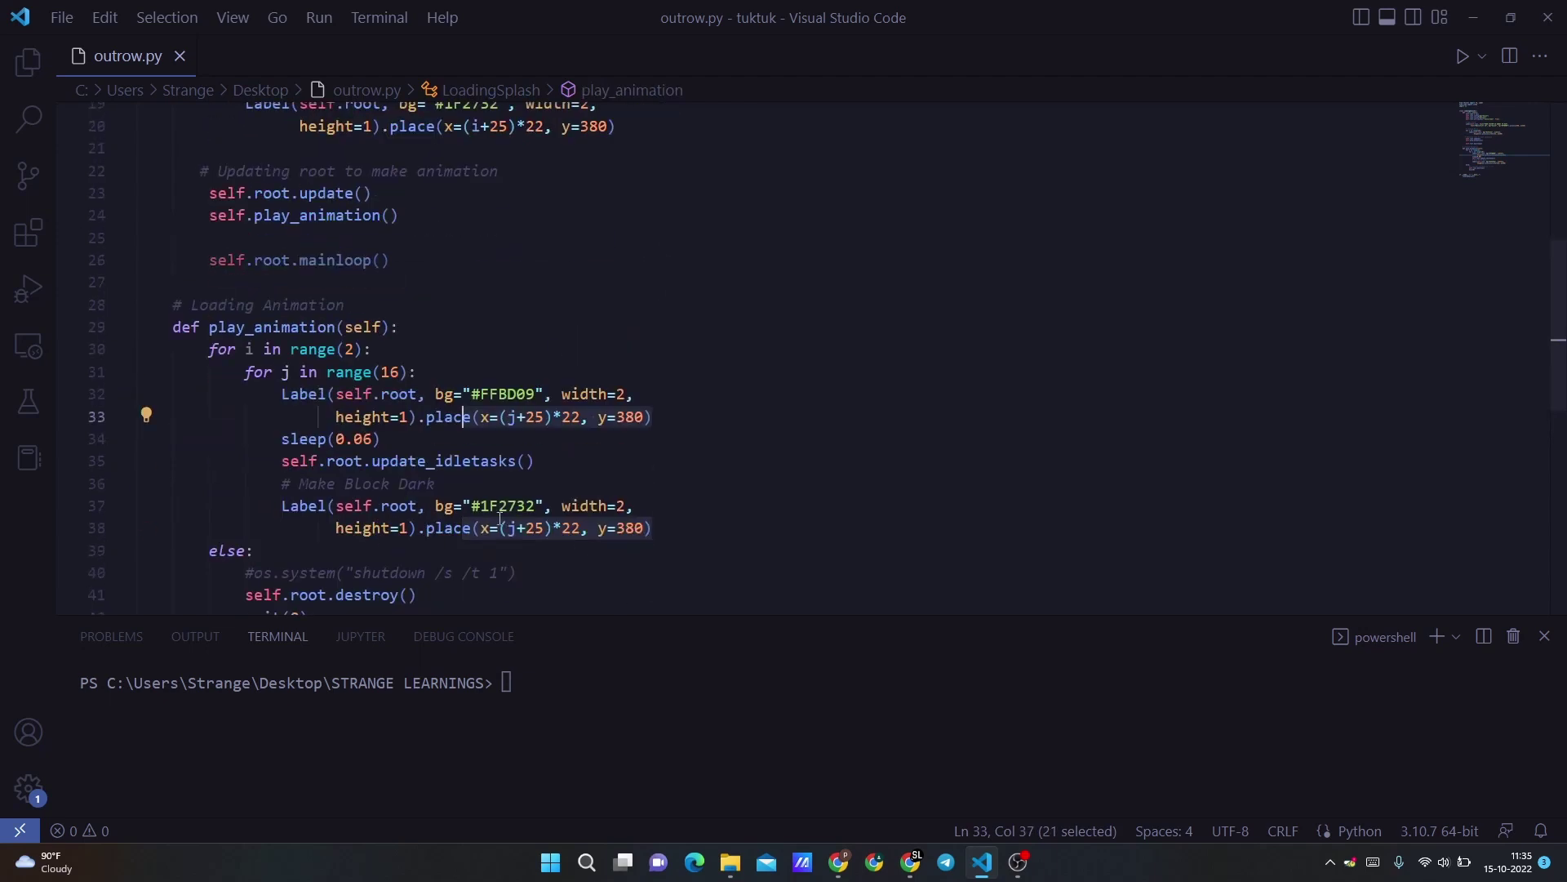
pyautogui.click(665, 535)
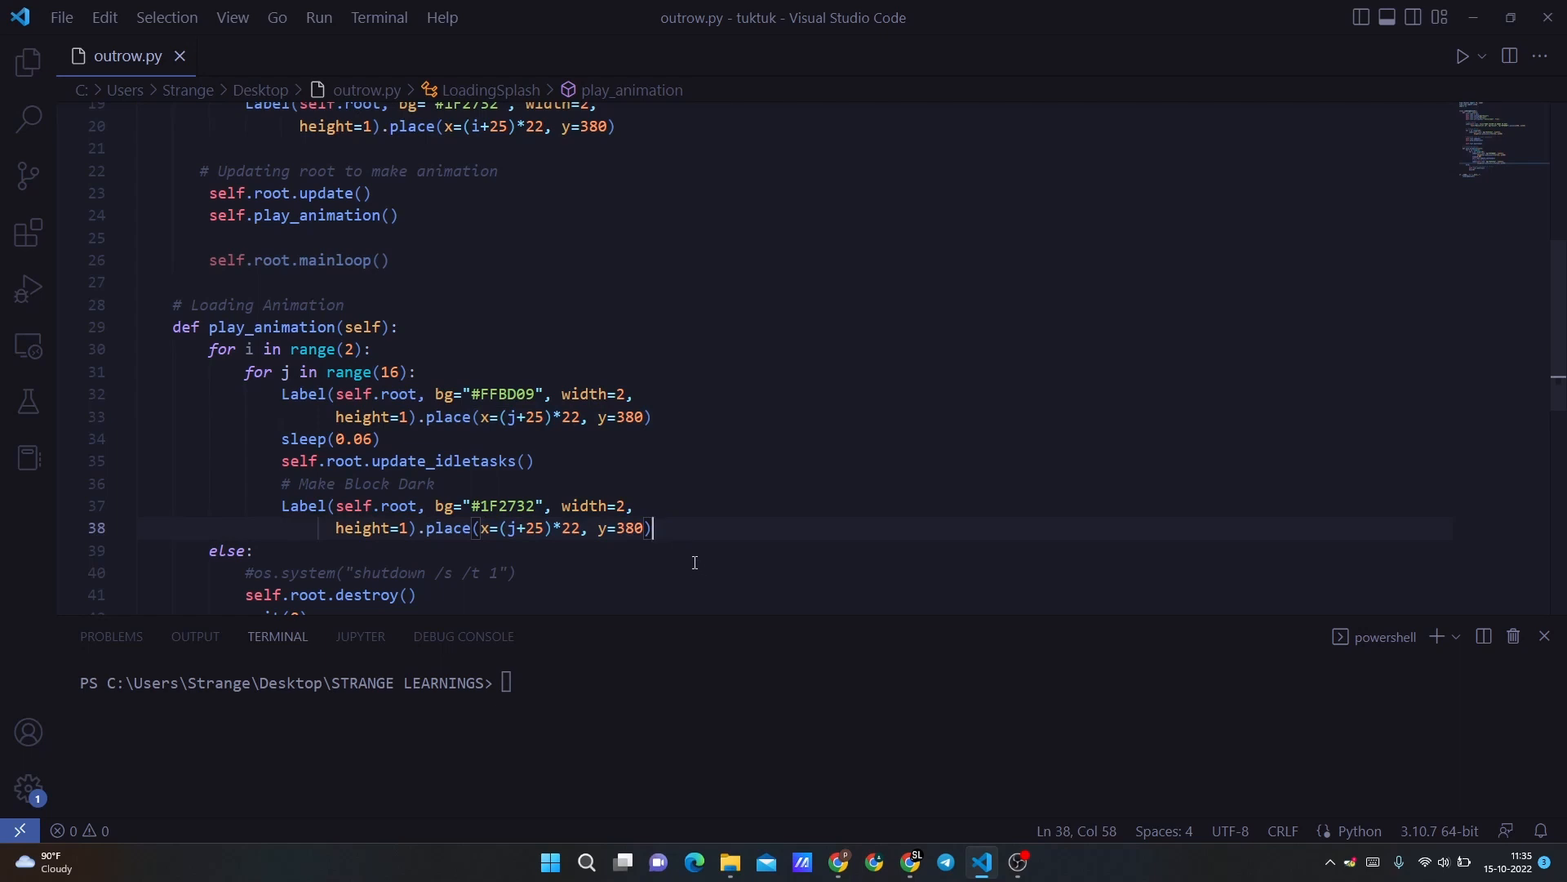
pyautogui.doubleClick(368, 439)
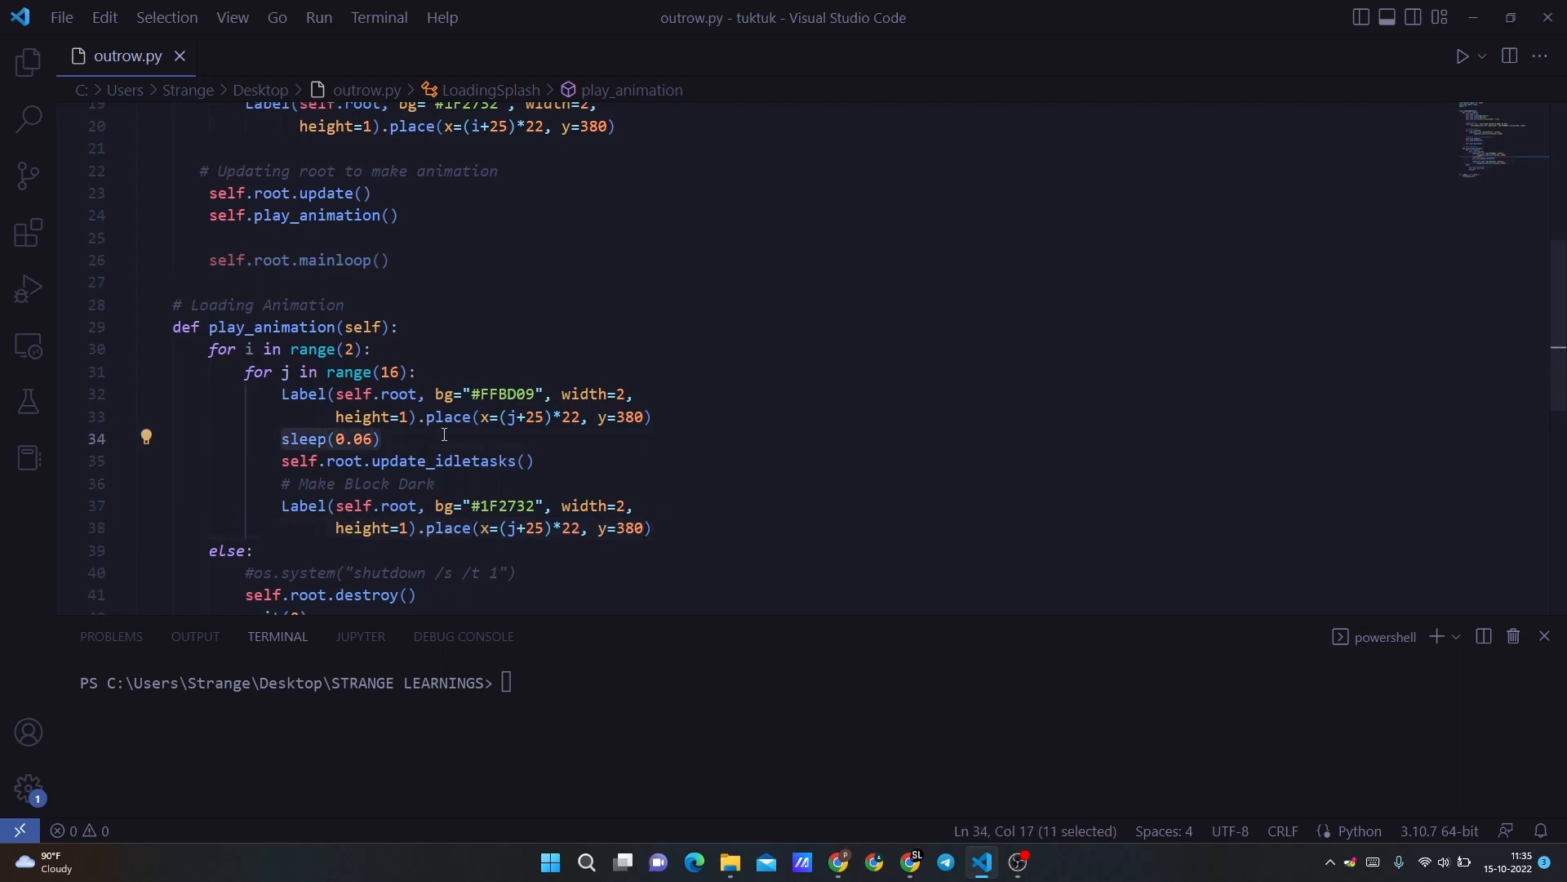
pyautogui.click(402, 439)
pyautogui.moveTo(537, 462); pyautogui.dragTo(282, 461)
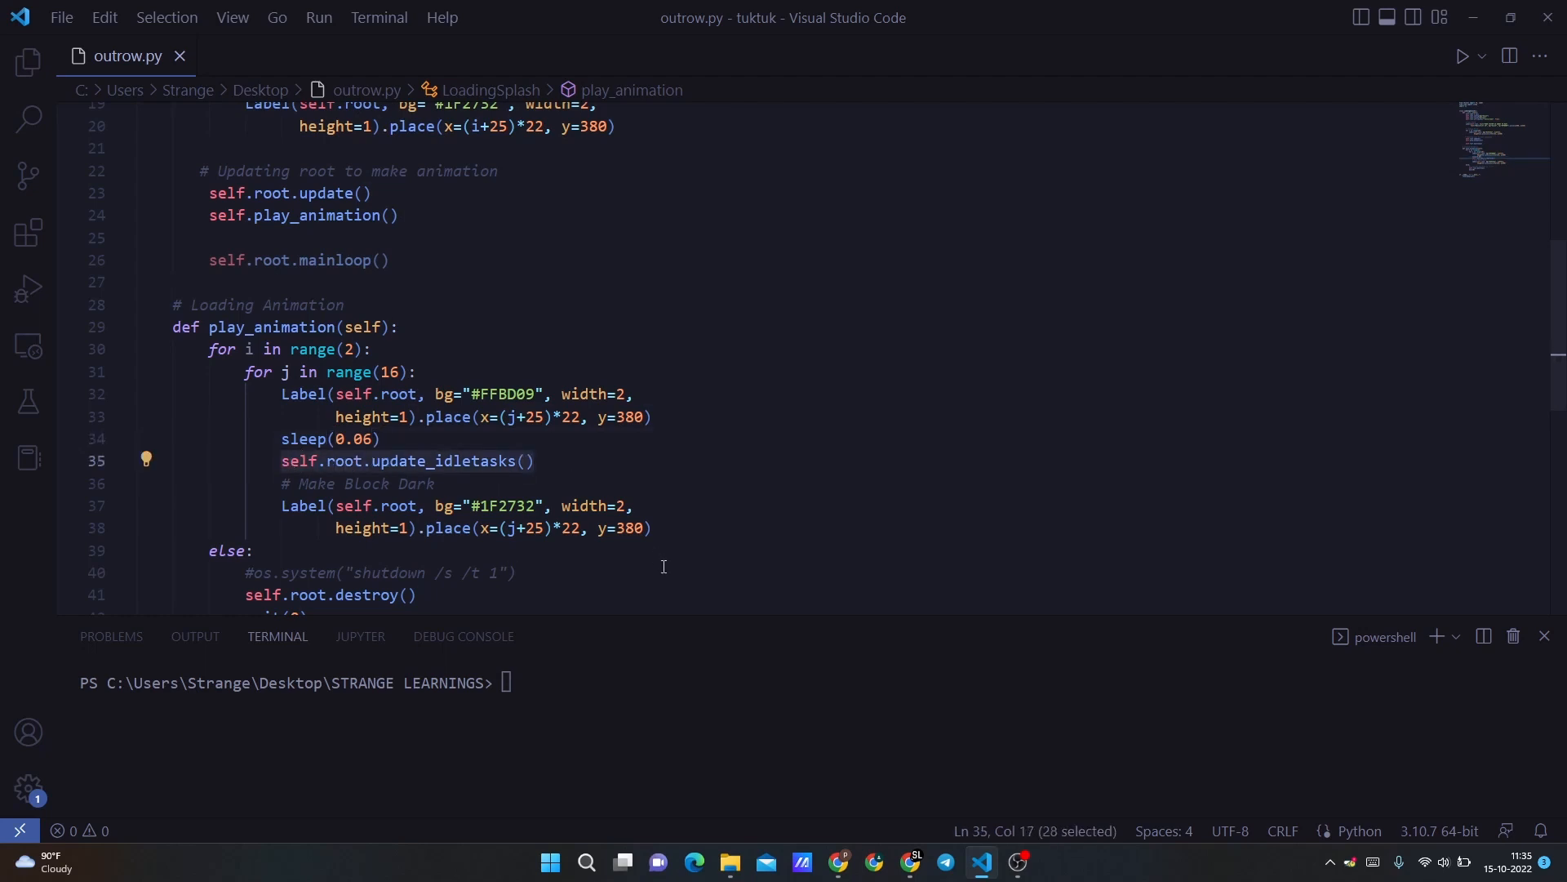
pyautogui.click(776, 555)
pyautogui.scroll(-3, 776, 555)
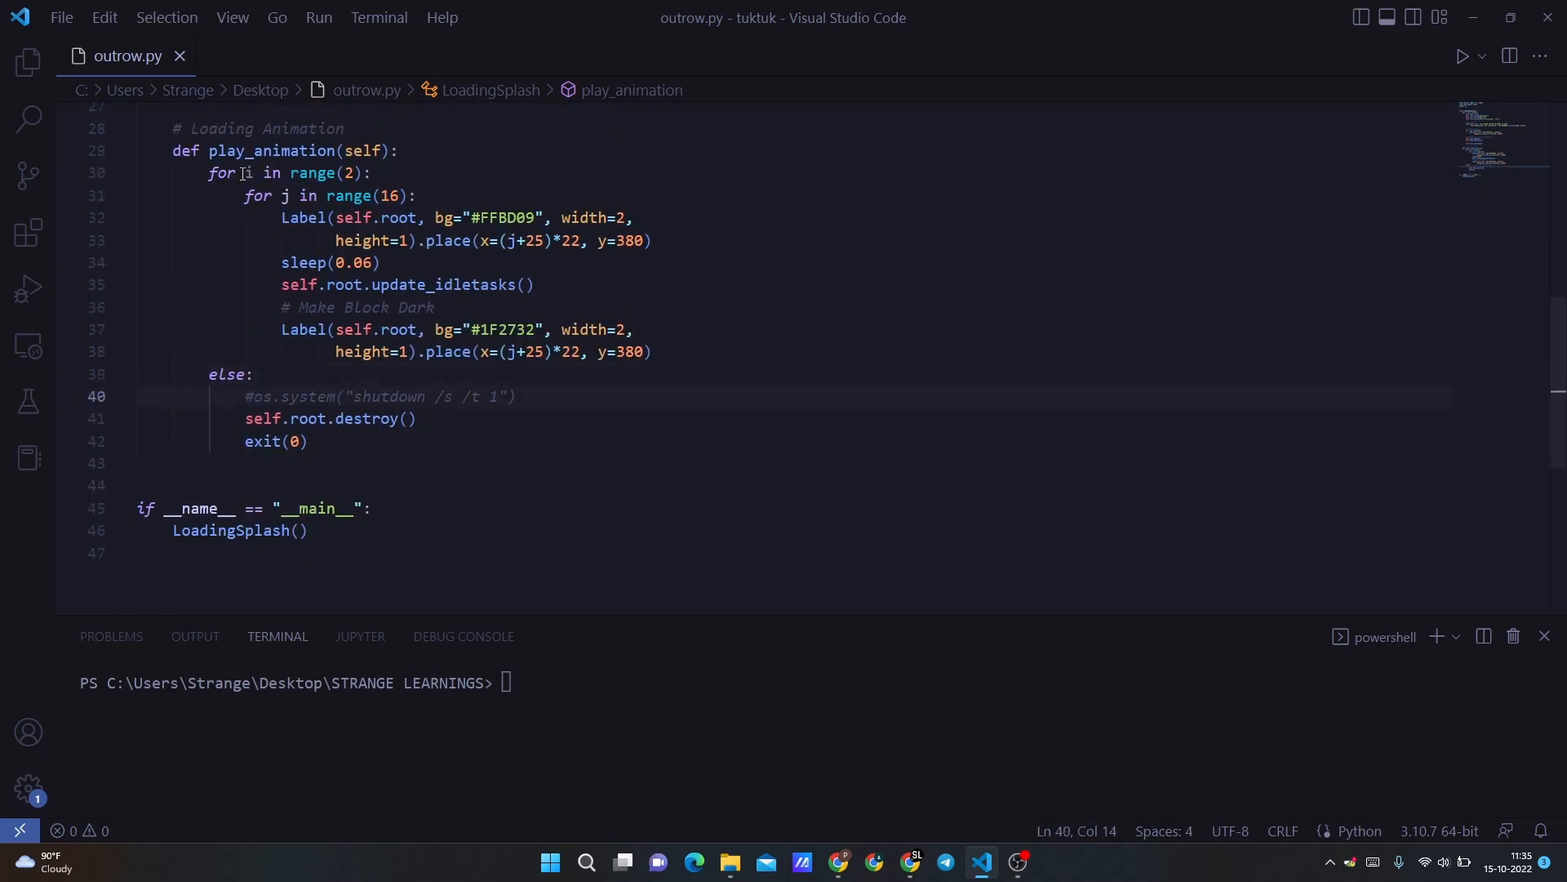
# - Uncomment the shutdown call on line 40 so the else branch triggers shutdown
pyautogui.moveTo(372, 173); pyautogui.dragTo(207, 172)
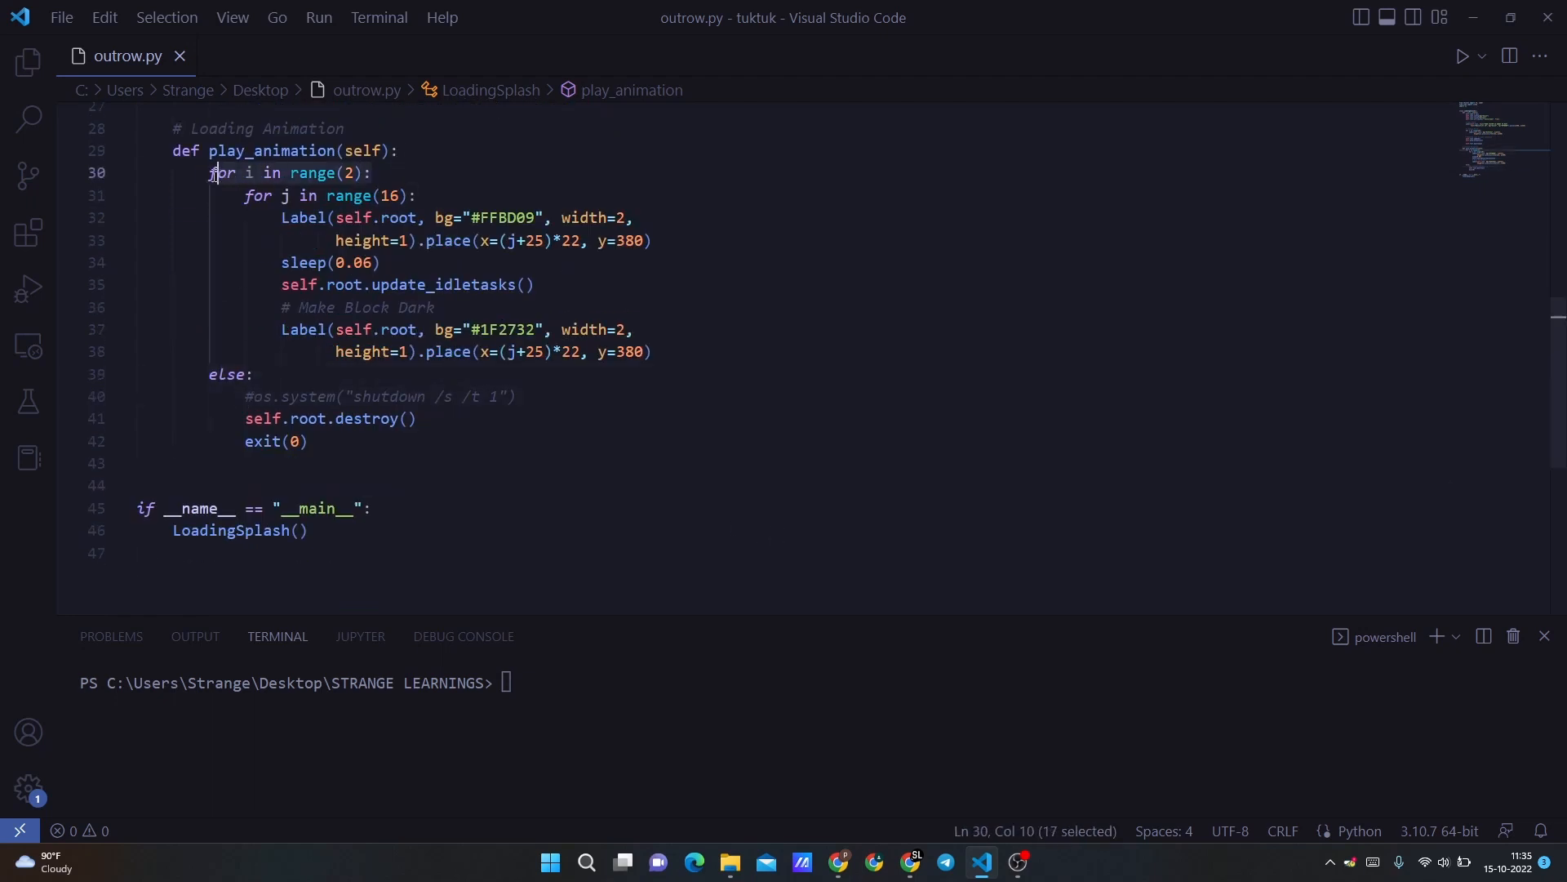
pyautogui.moveTo(254, 374); pyautogui.dragTo(210, 374)
pyautogui.click(469, 418)
pyautogui.click(256, 397)
pyautogui.press('BackSpace')
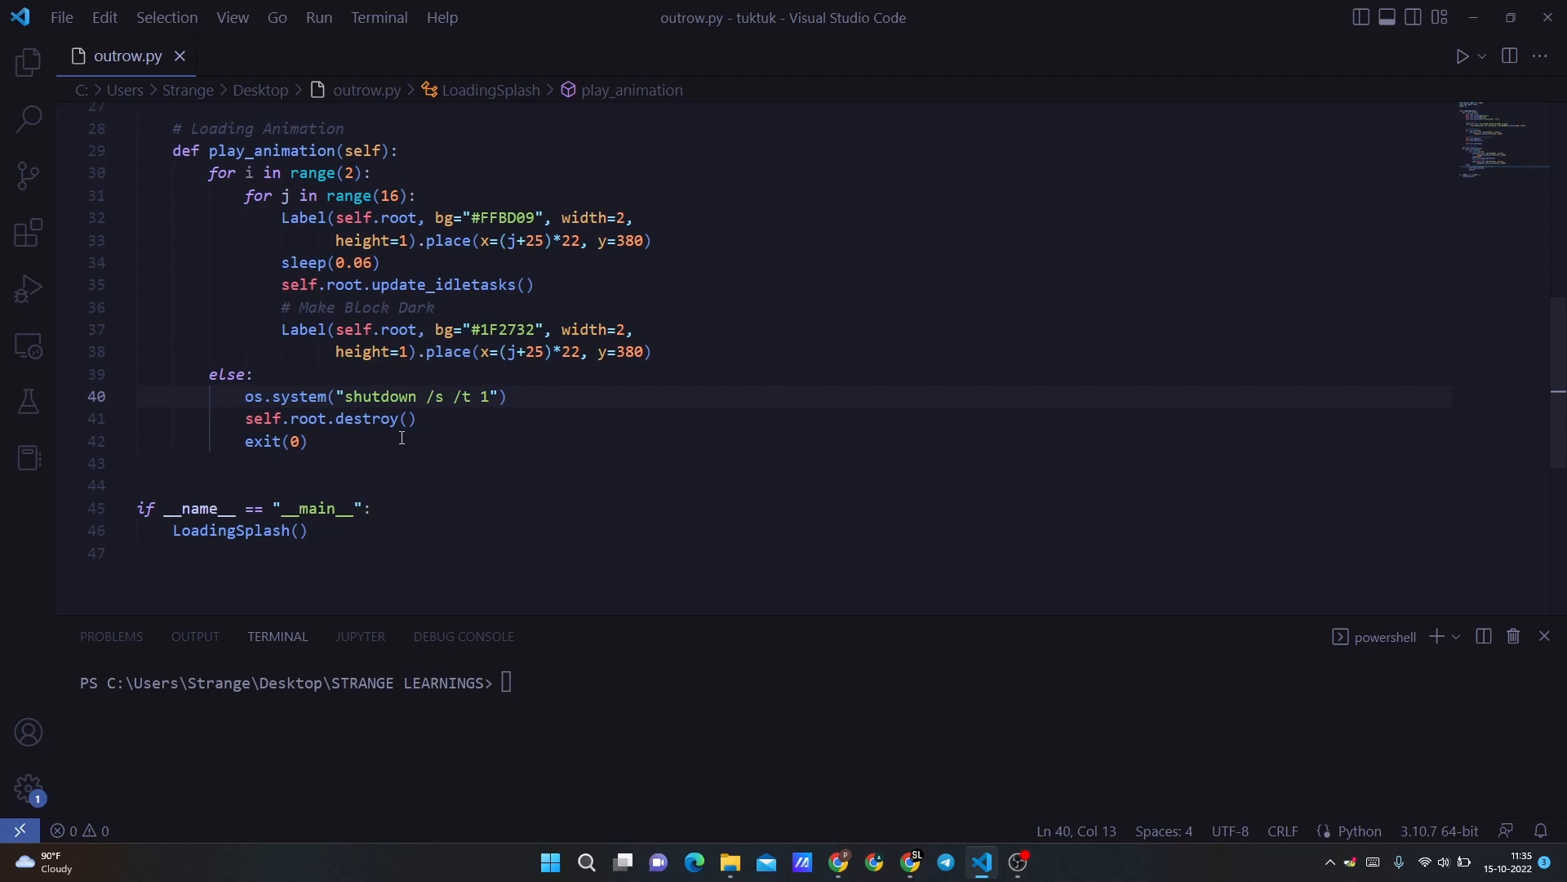
pyautogui.press('Home')
pyautogui.write('#')
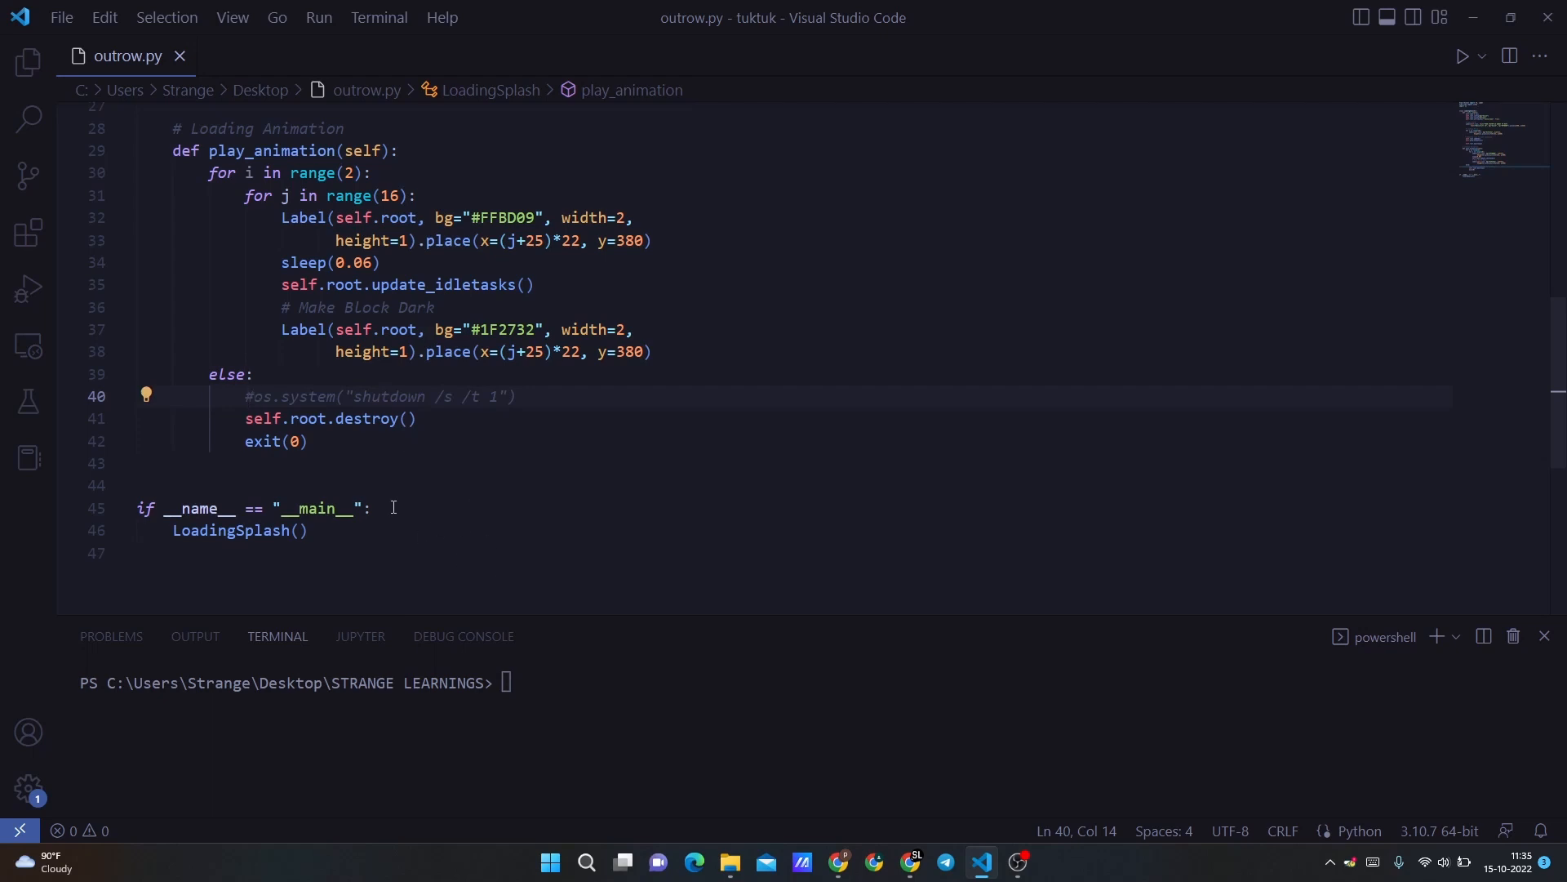
# - Point at the if __name__ == "__main__" guard and run outrow.py in a new terminal
pyautogui.moveTo(393, 507); pyautogui.dragTo(136, 507)
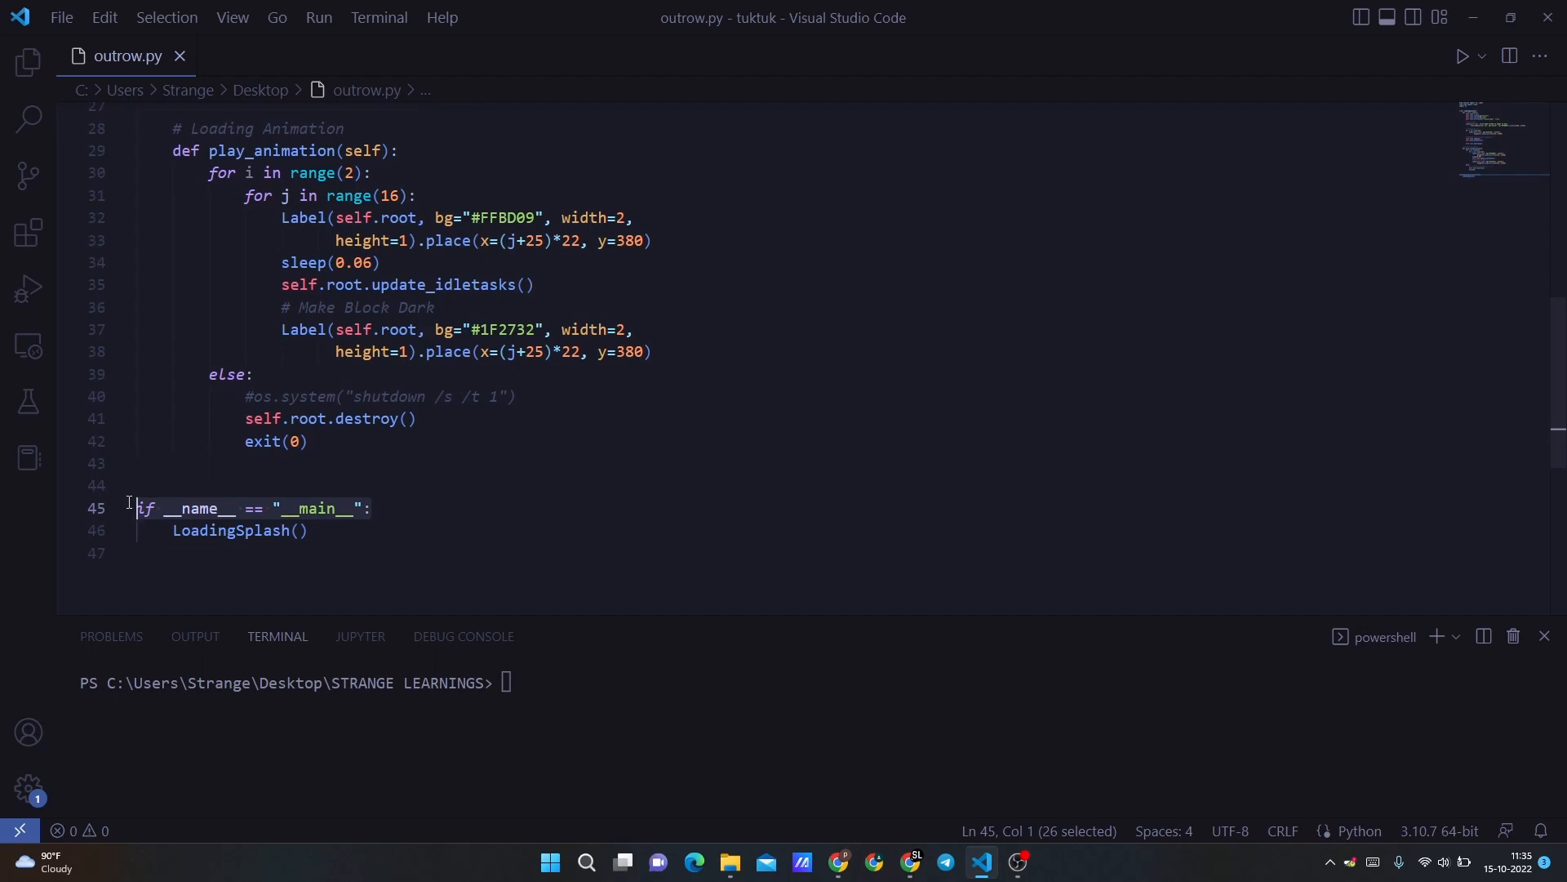
pyautogui.click(368, 529)
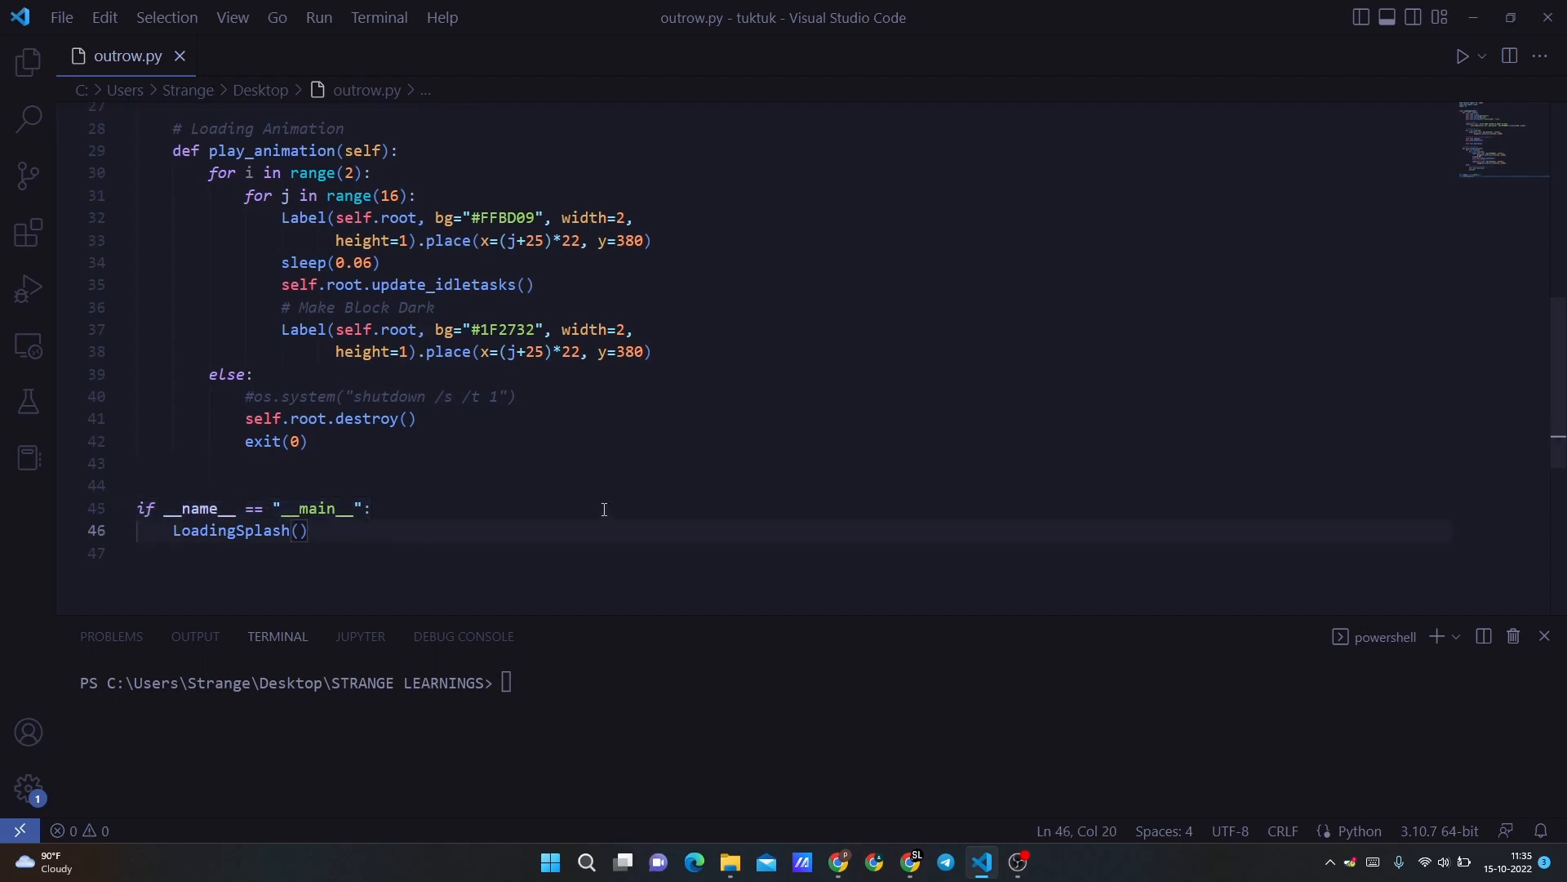
pyautogui.scroll(4, 603, 509)
pyautogui.scroll(3, 602, 509)
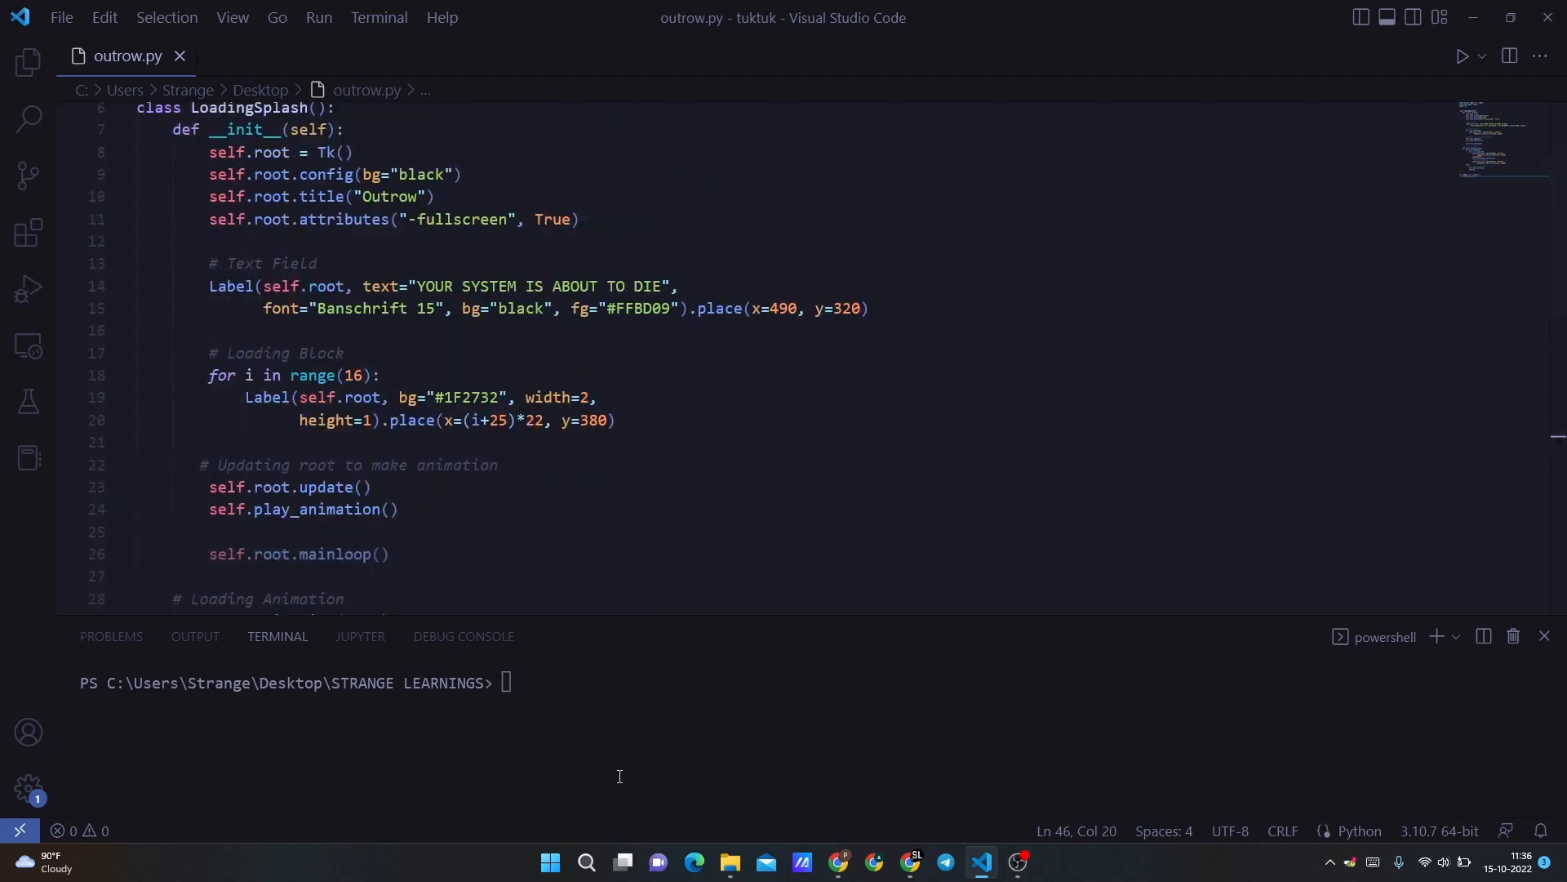
pyautogui.scroll(2, 782, 441)
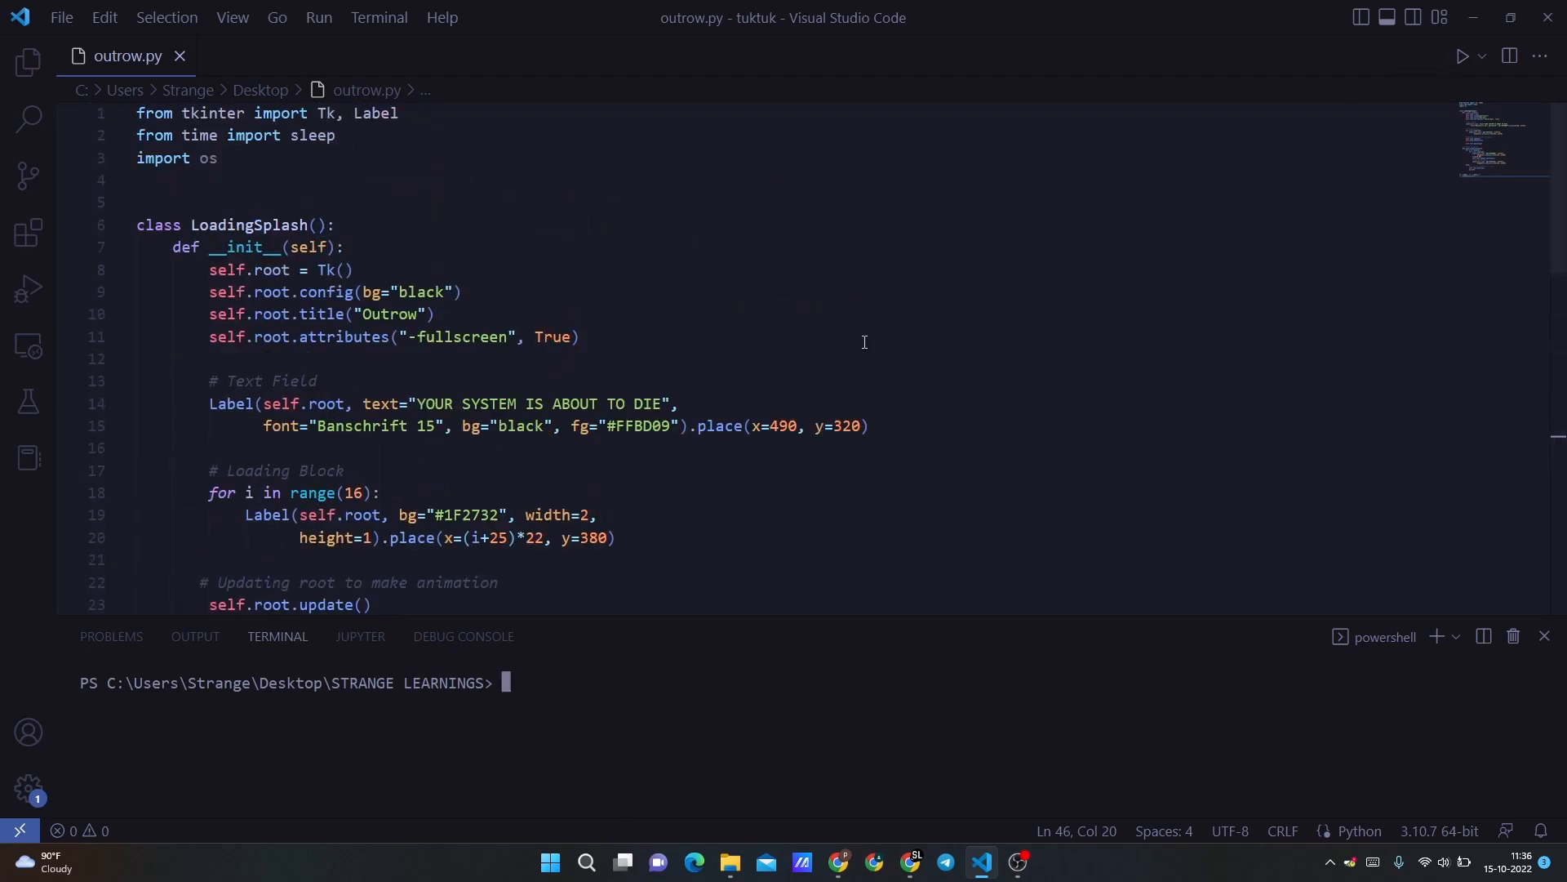
pyautogui.scroll(-2, 857, 368)
pyautogui.scroll(-6, 858, 355)
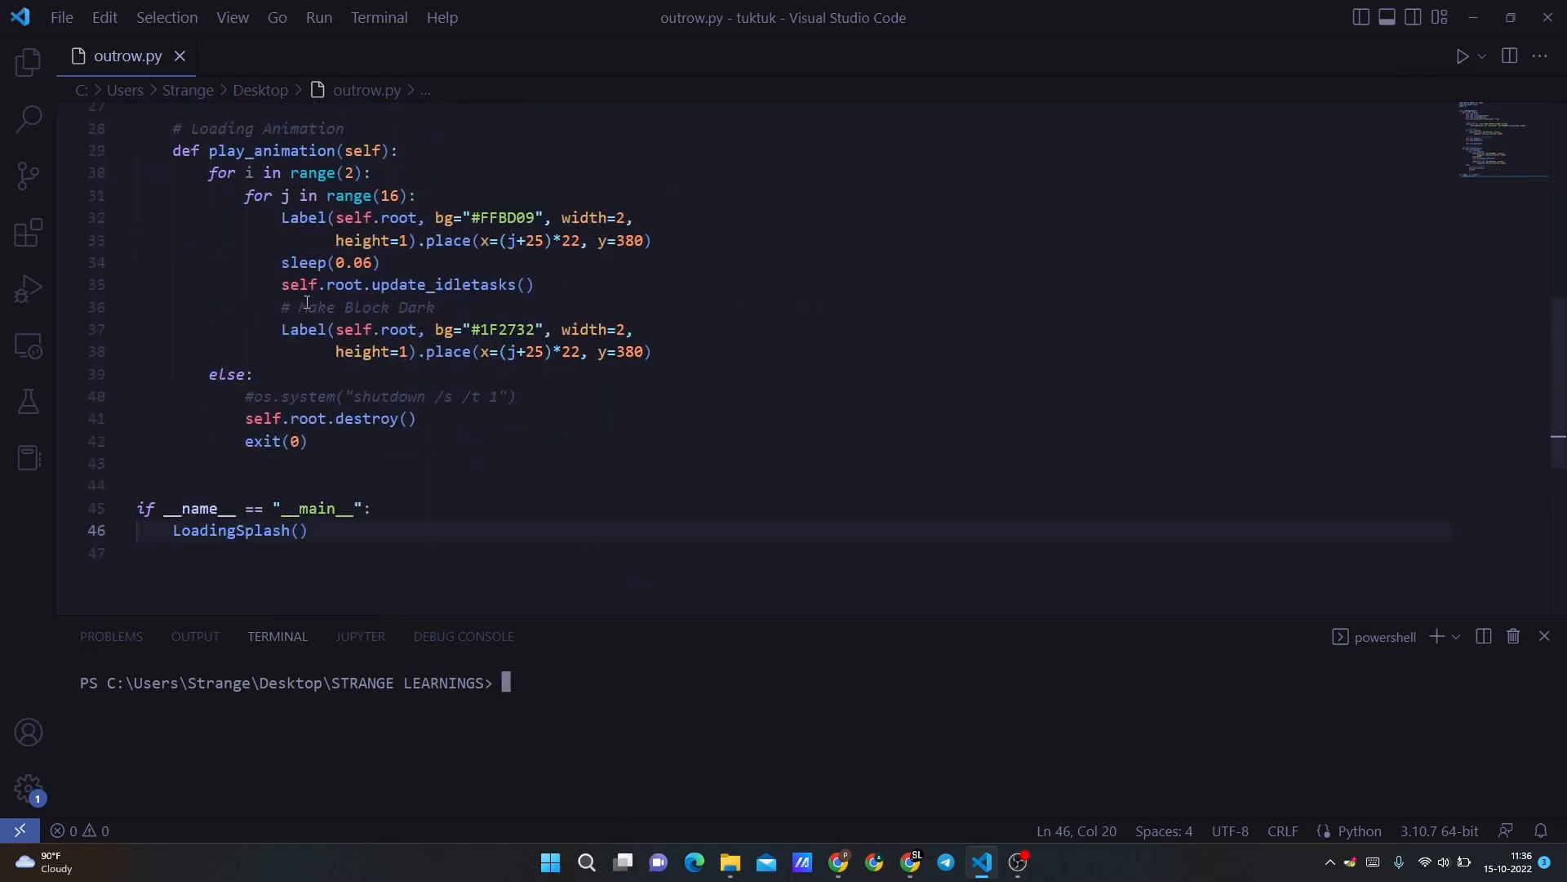
pyautogui.scroll(1, 305, 303)
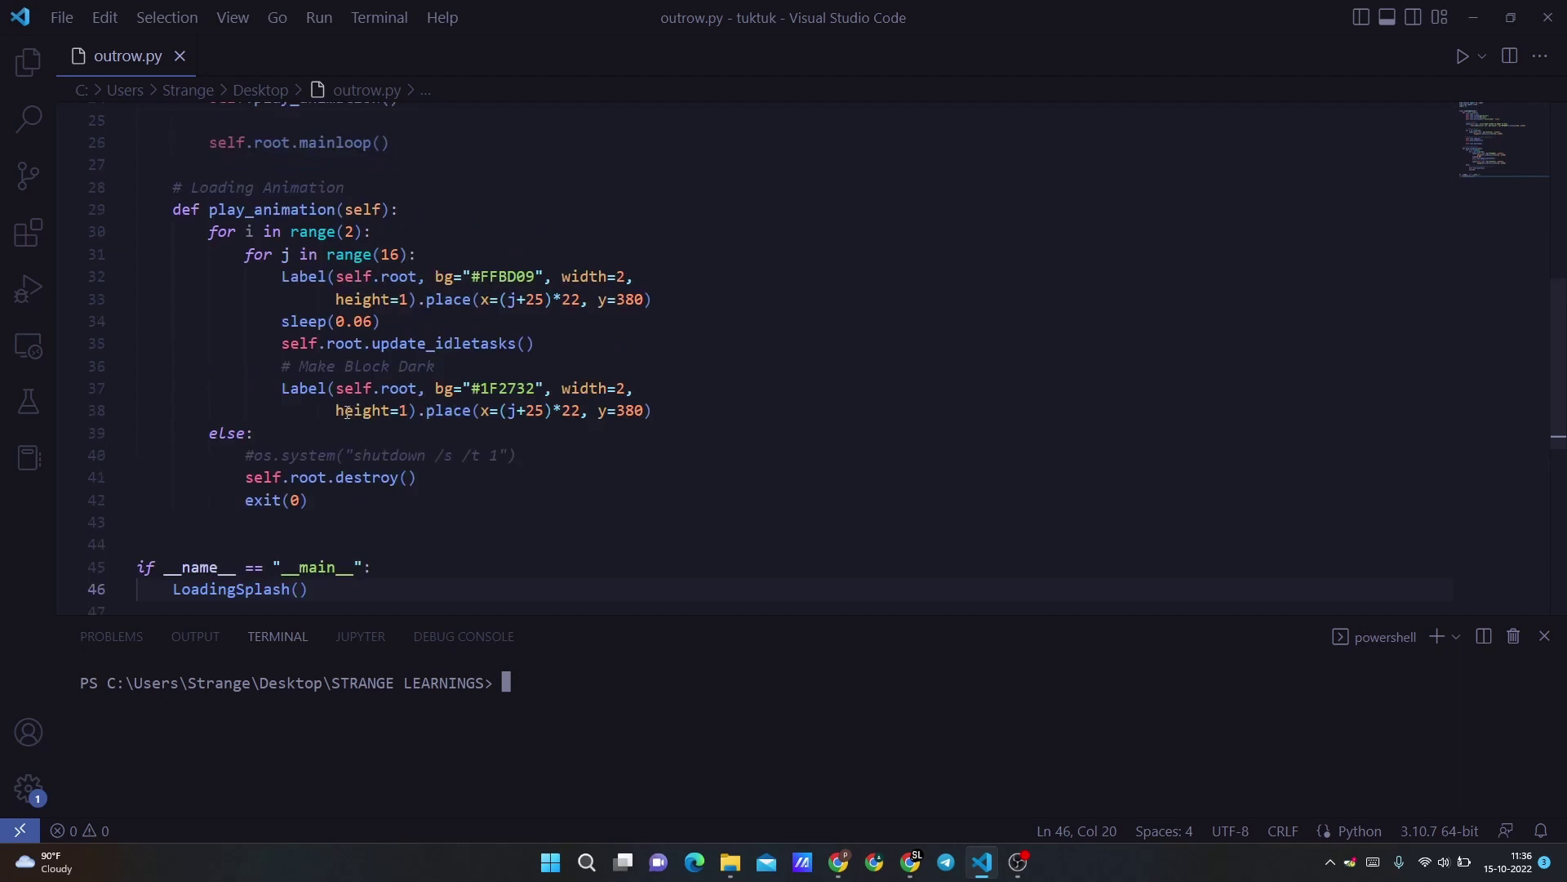
pyautogui.click(1465, 58)
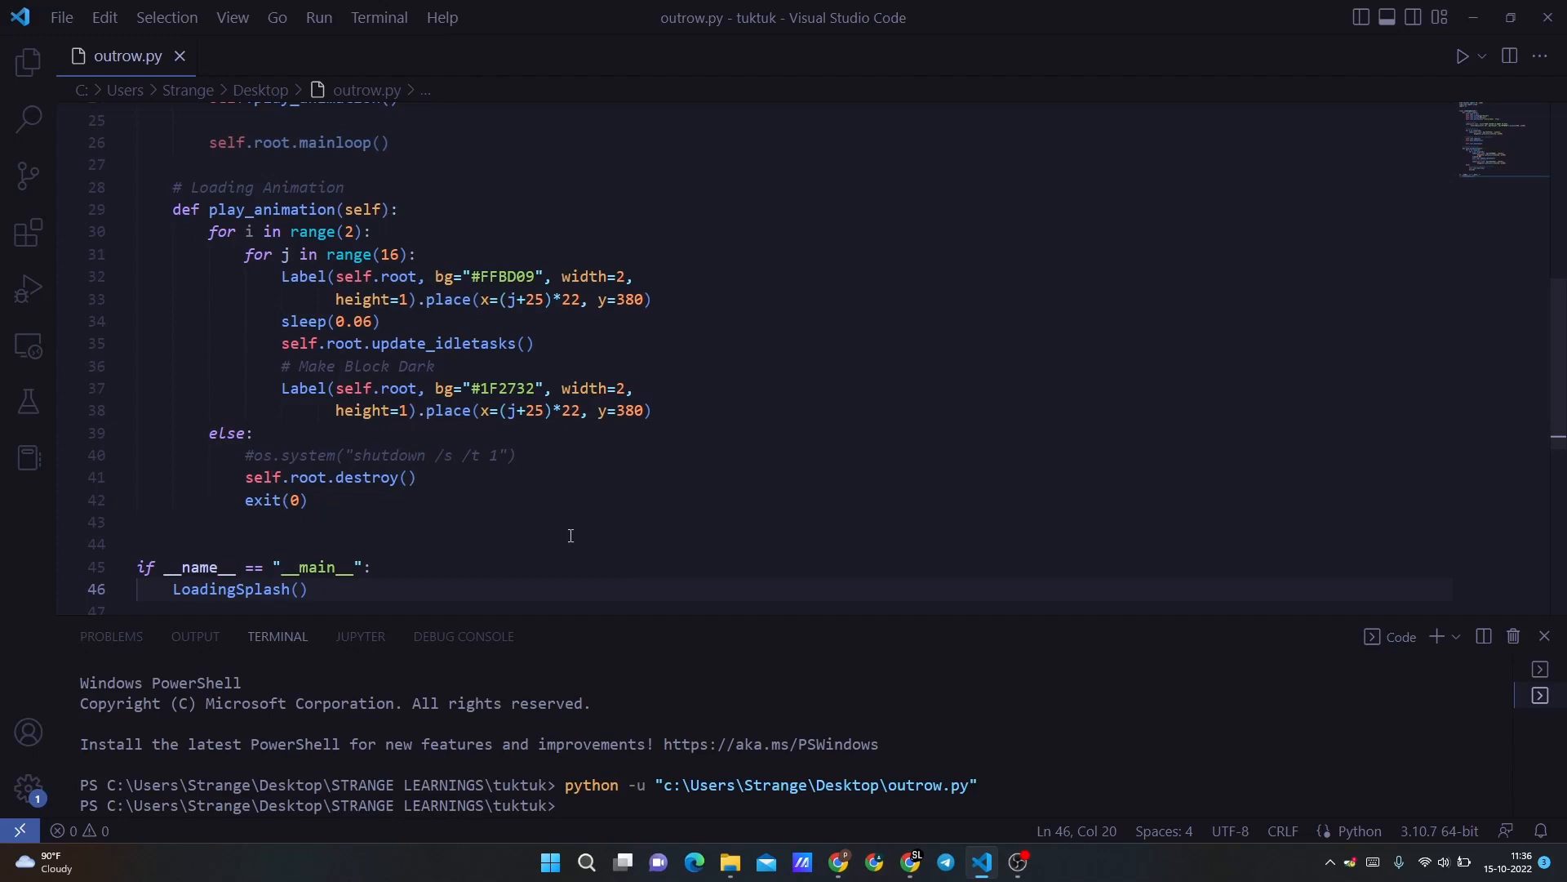
pyautogui.click(256, 455)
pyautogui.press('BackSpace')
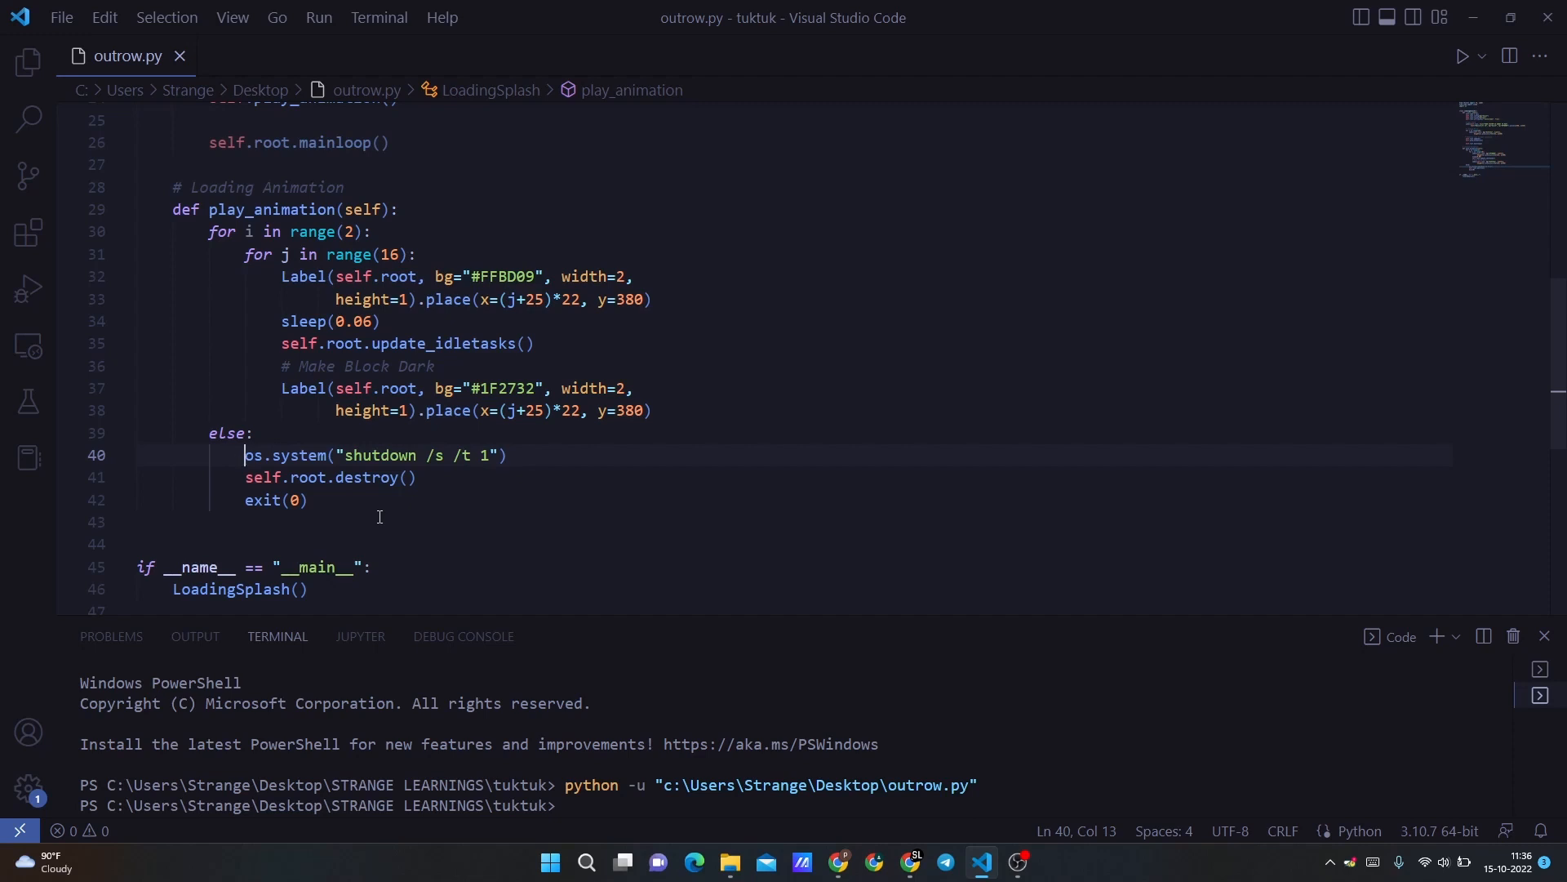
pyautogui.write('#')
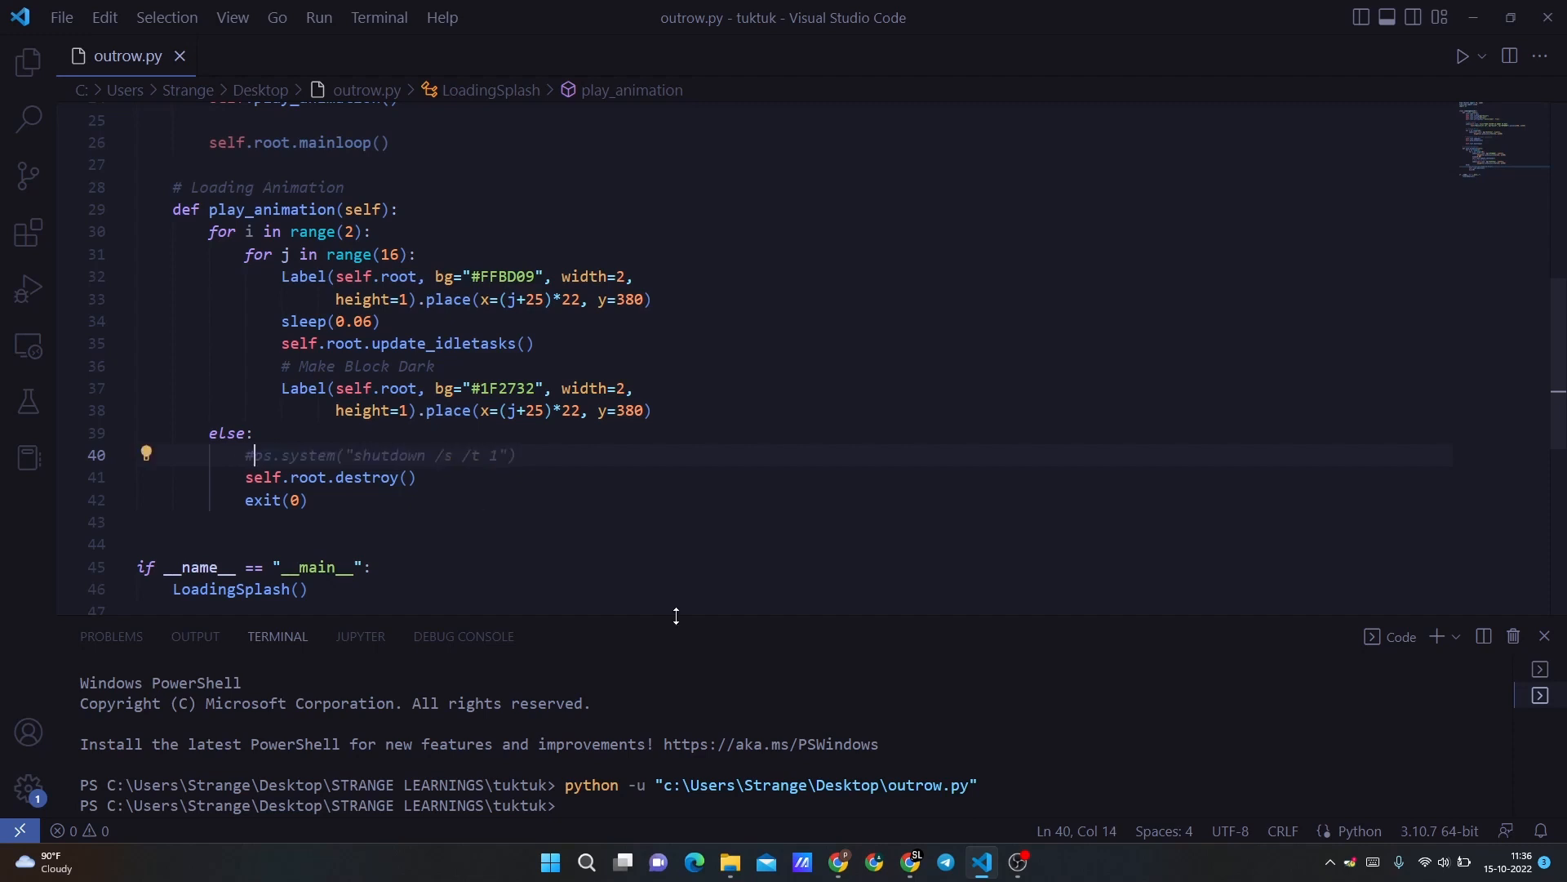
pyautogui.click(1136, 742)
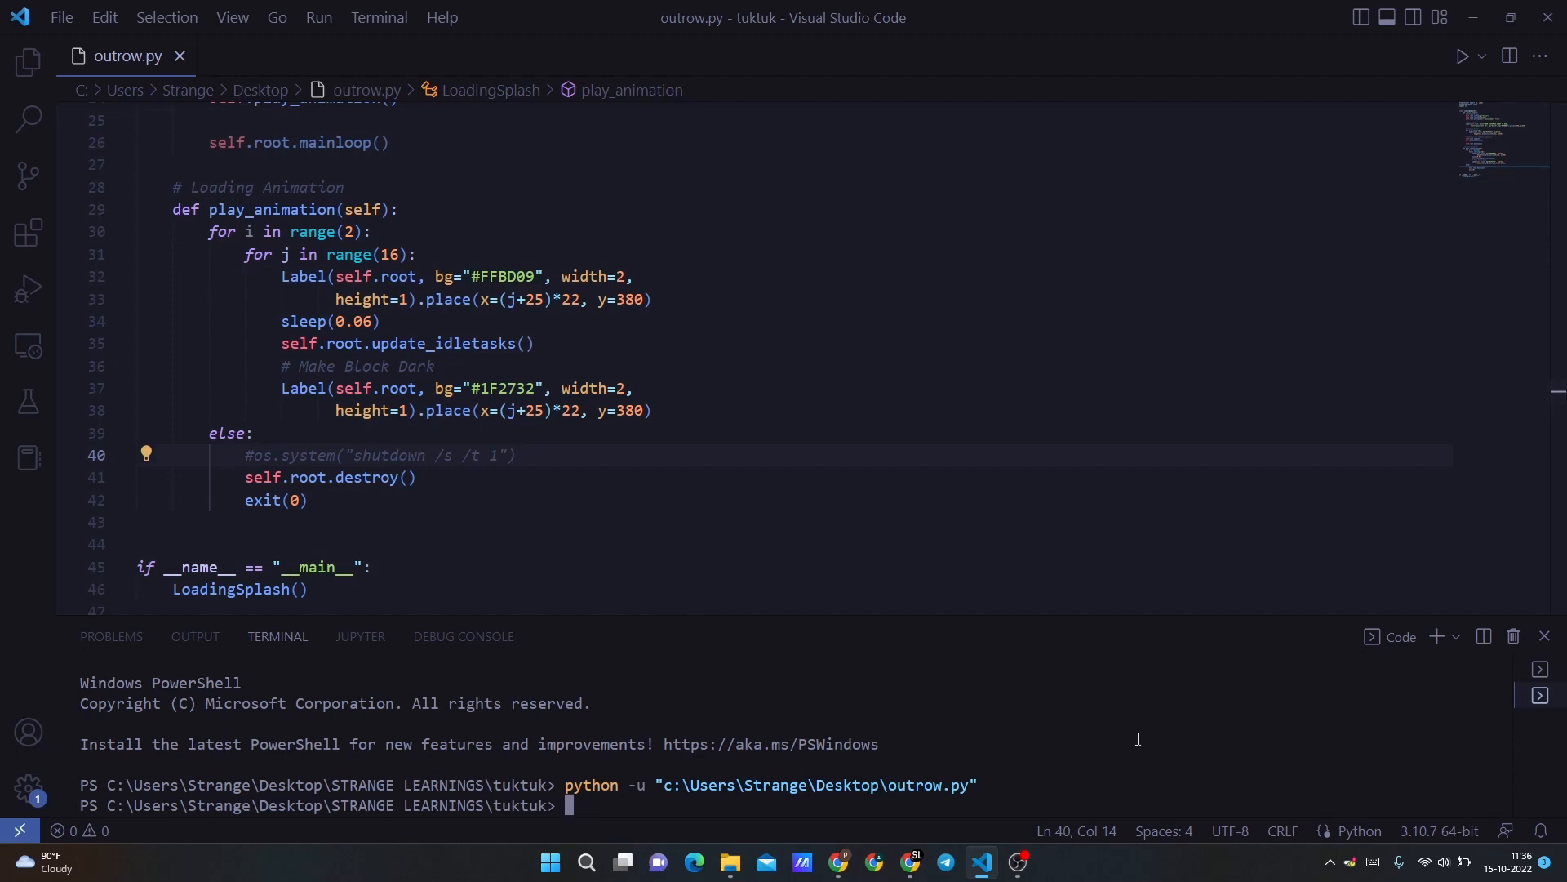
pyautogui.scroll(5, 966, 443)
pyautogui.scroll(5, 966, 444)
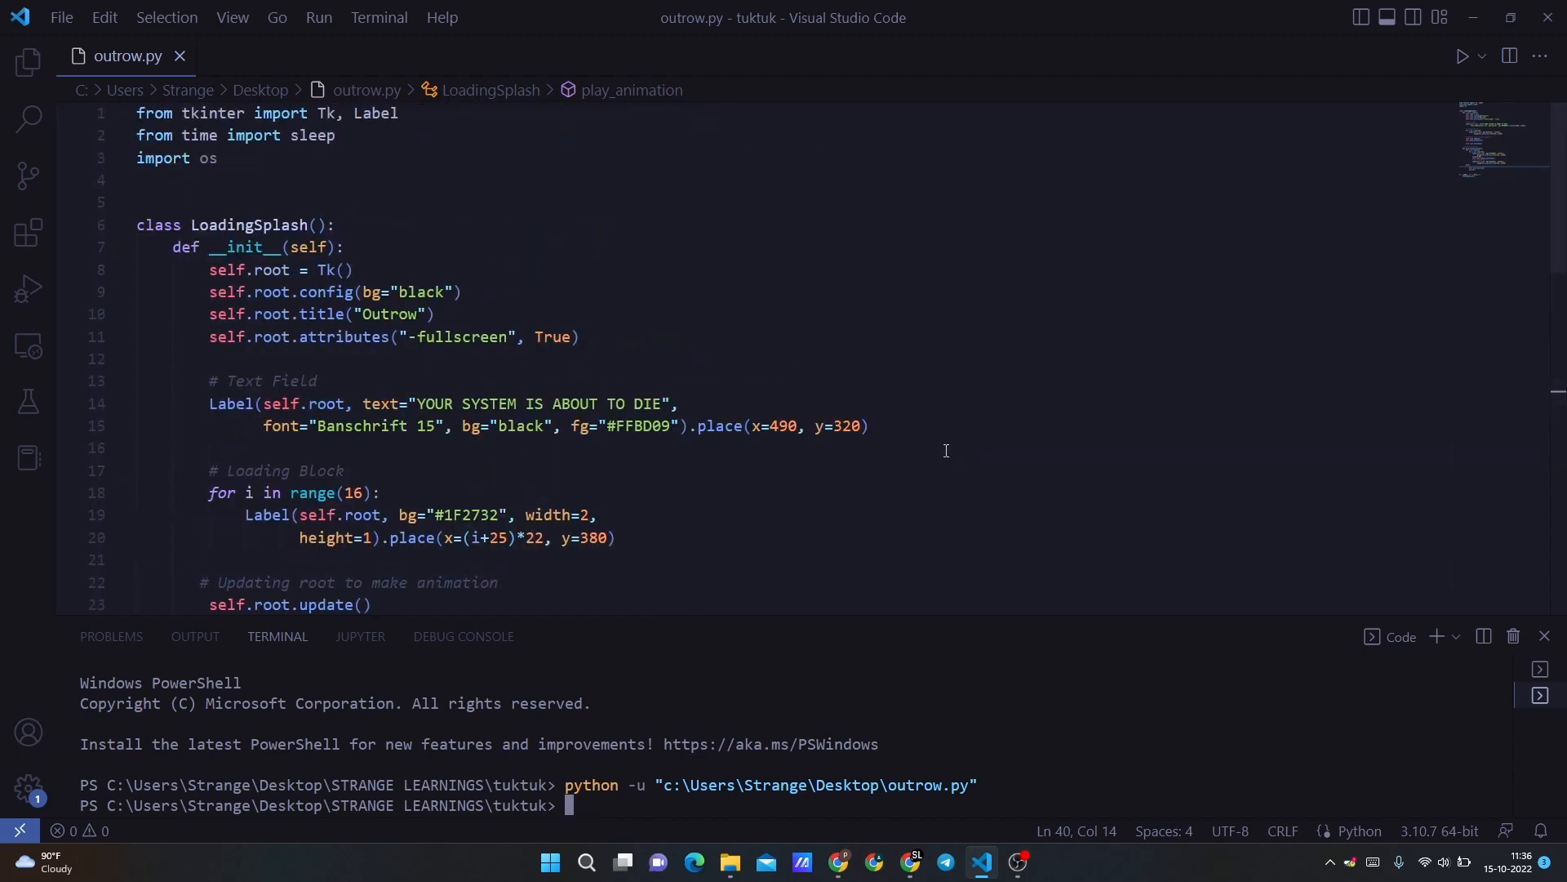